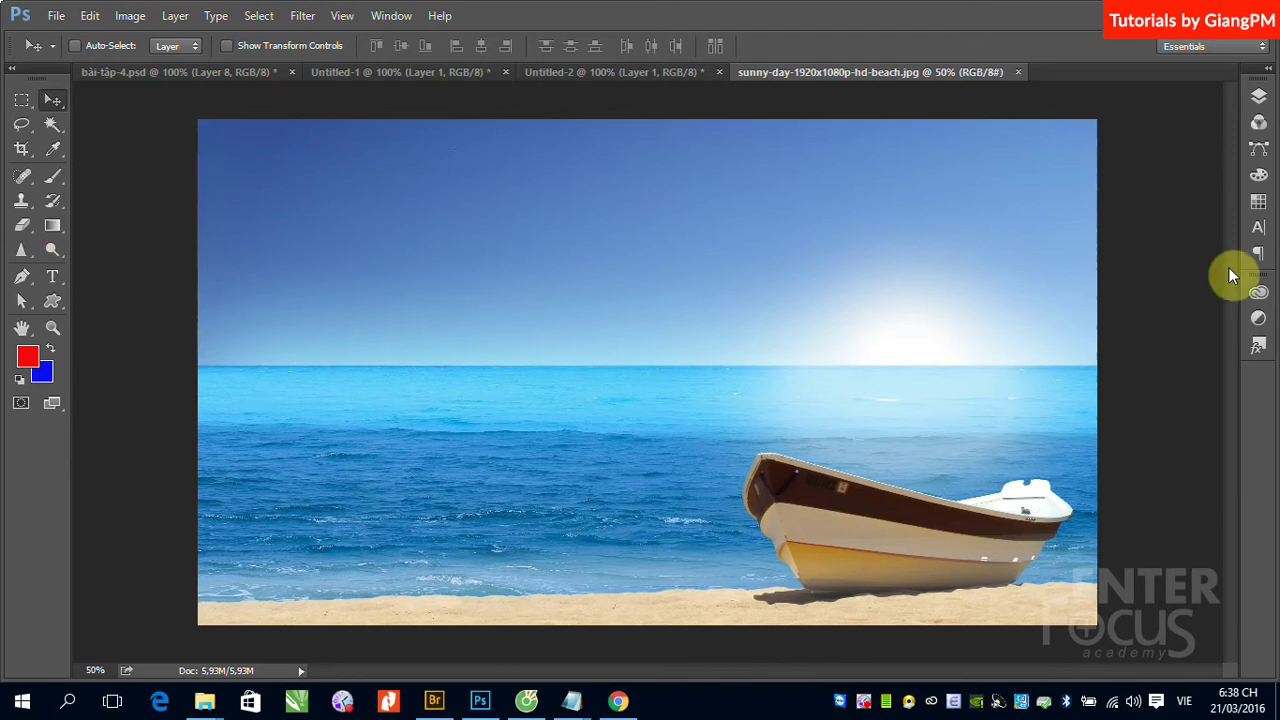
- Expand the Layers panel to show the beach photo's locked Background layer
left_click(1258, 100)
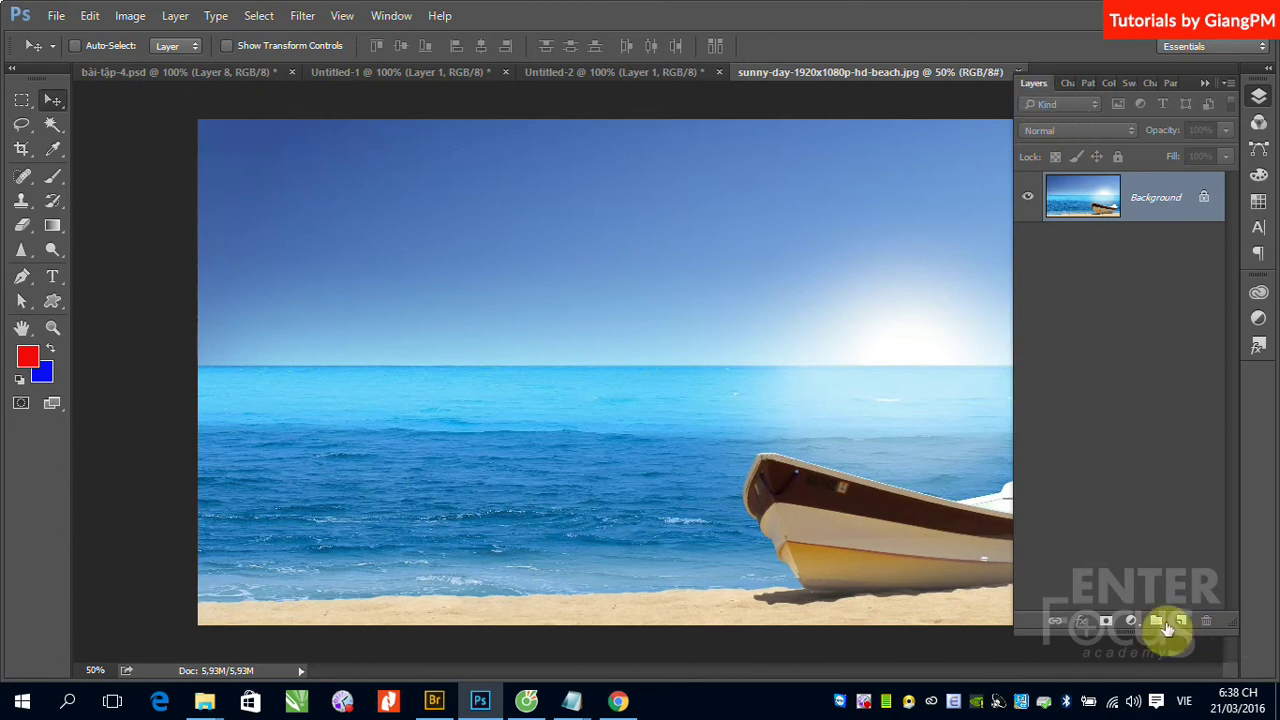
- Add an empty Layer 1 above the Background, check it by toggling Background visibility, and select it
left_click(1180, 622)
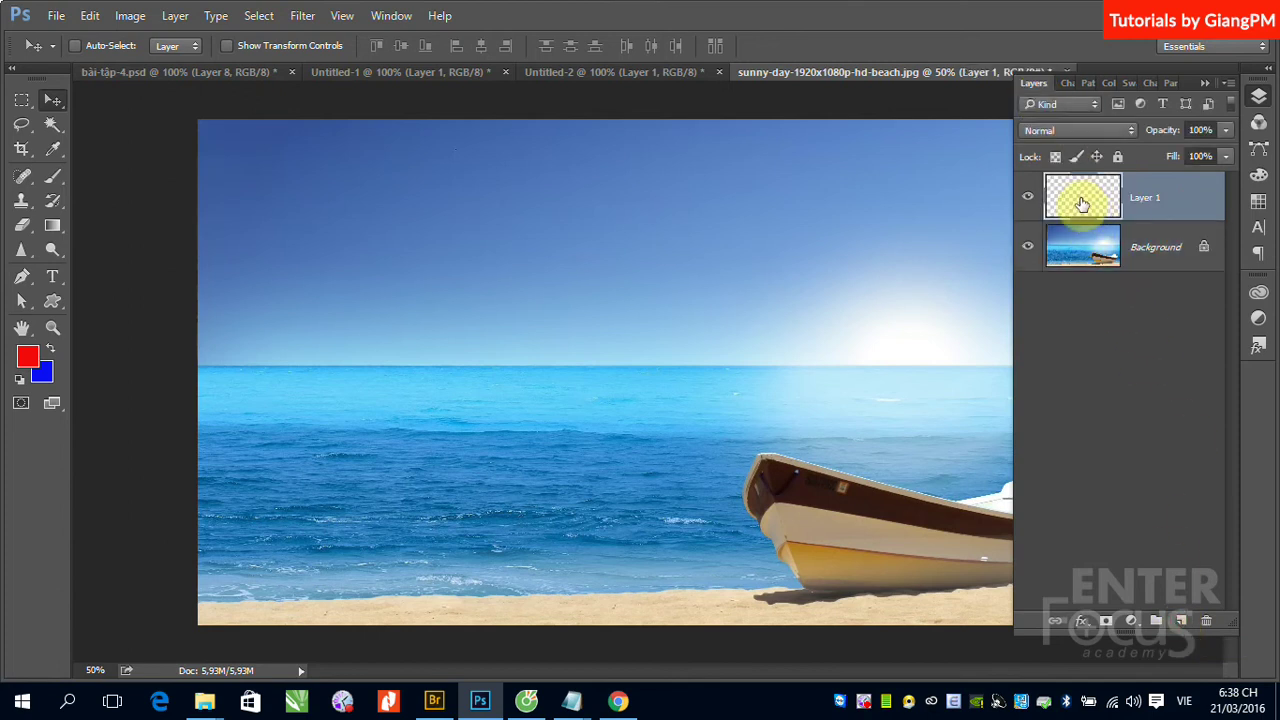
left_click(1027, 247)
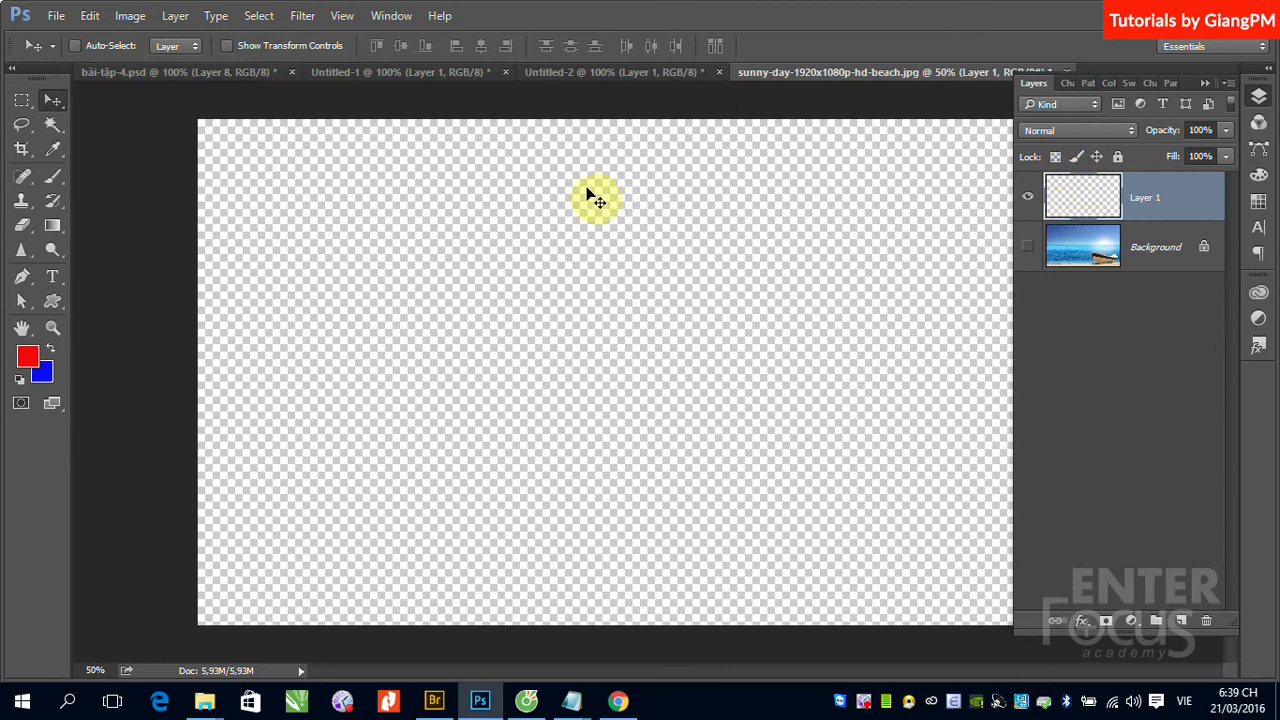
left_click(1027, 246)
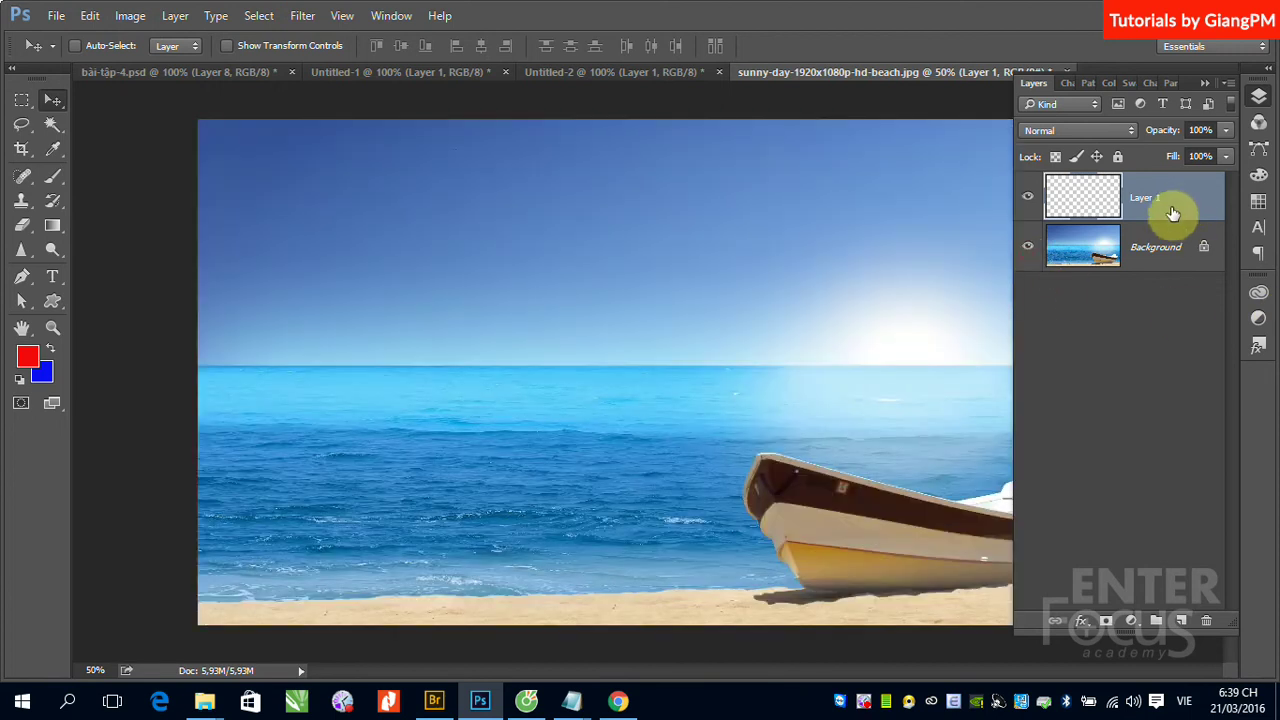
left_click(1184, 201)
- With the Gradient Tool, load the Spectrum preset in the Gradient Editor
left_click(53, 230)
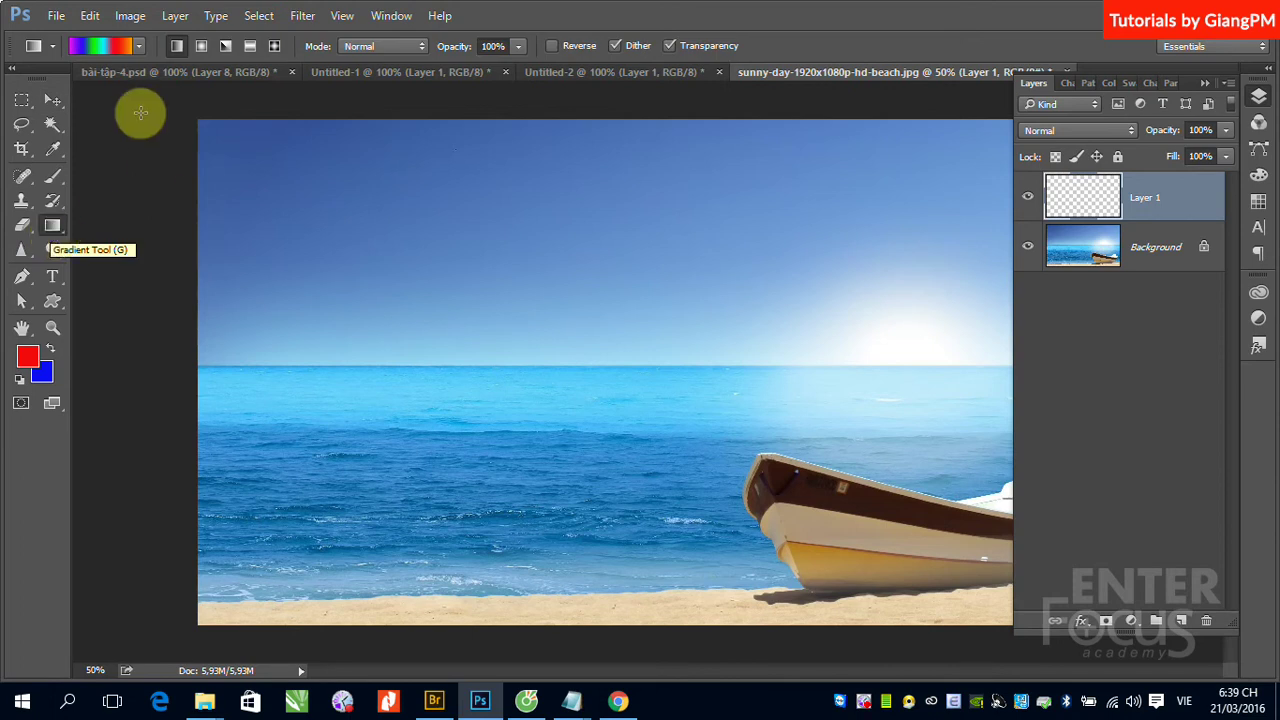
left_click(100, 45)
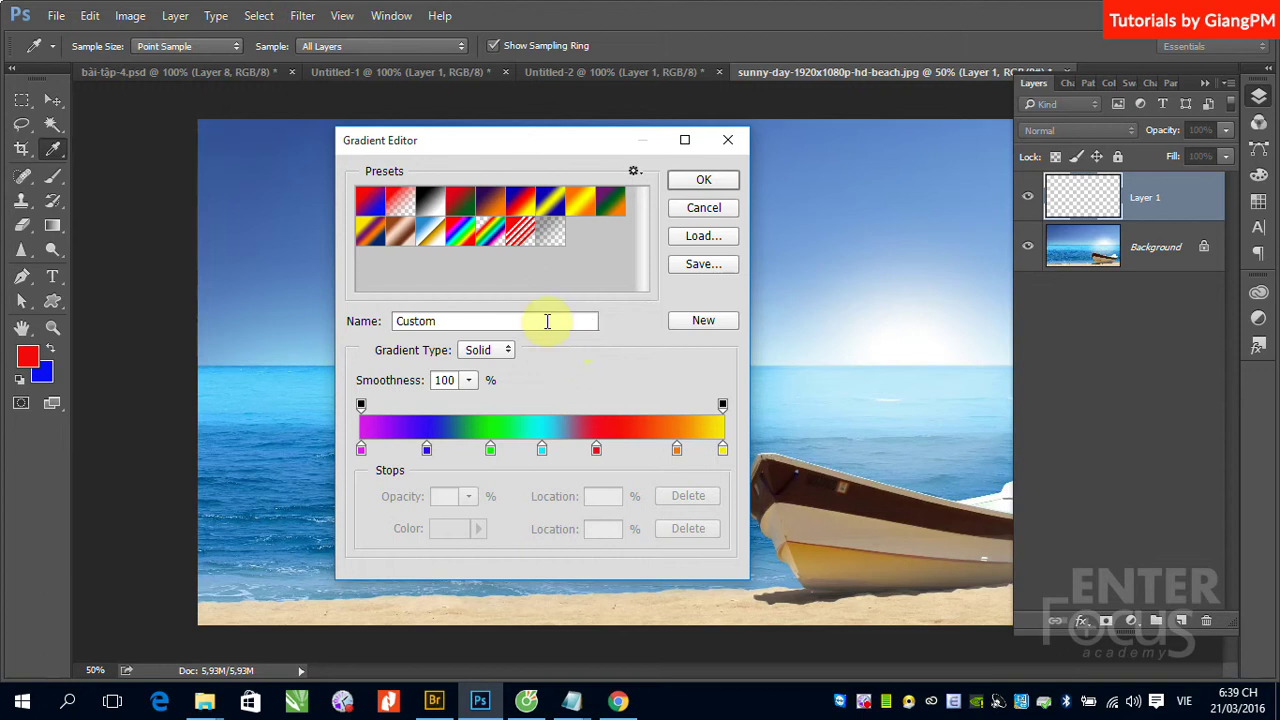
left_click(460, 232)
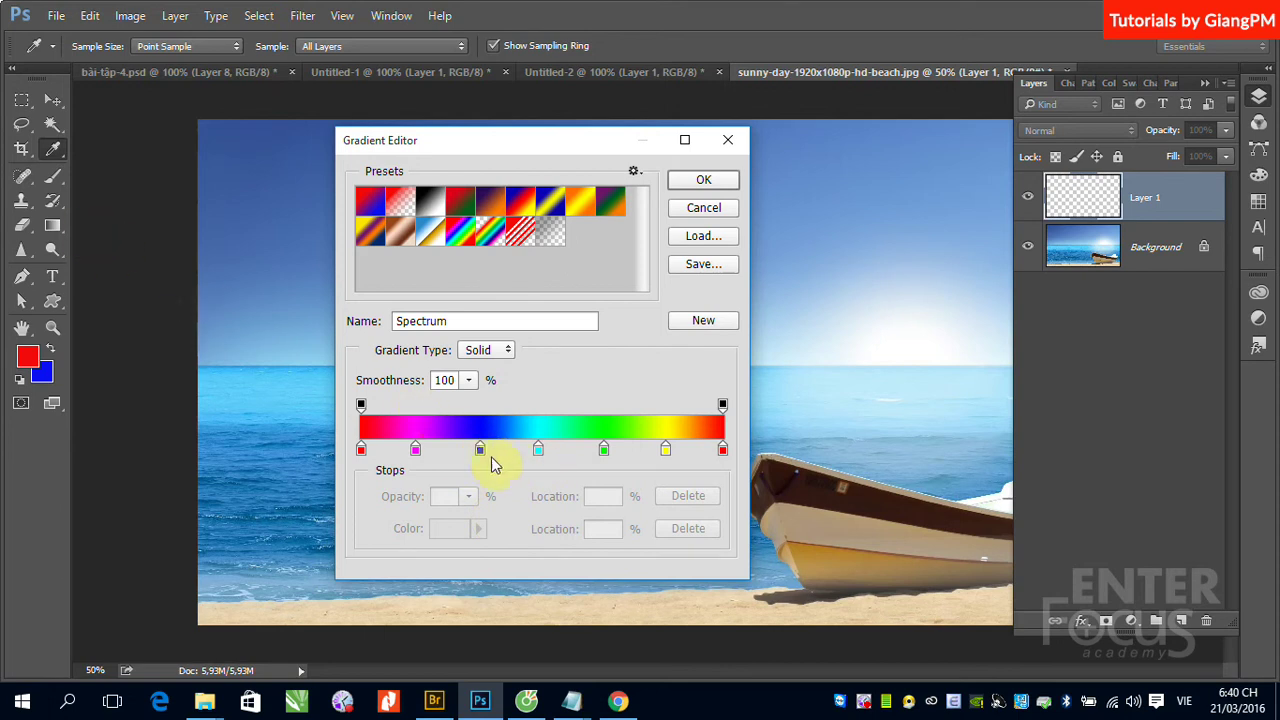
- Pack the Spectrum colour stops into a narrow band from 20%, with cyan at 35%, and add an opacity stop
left_click(538, 450)
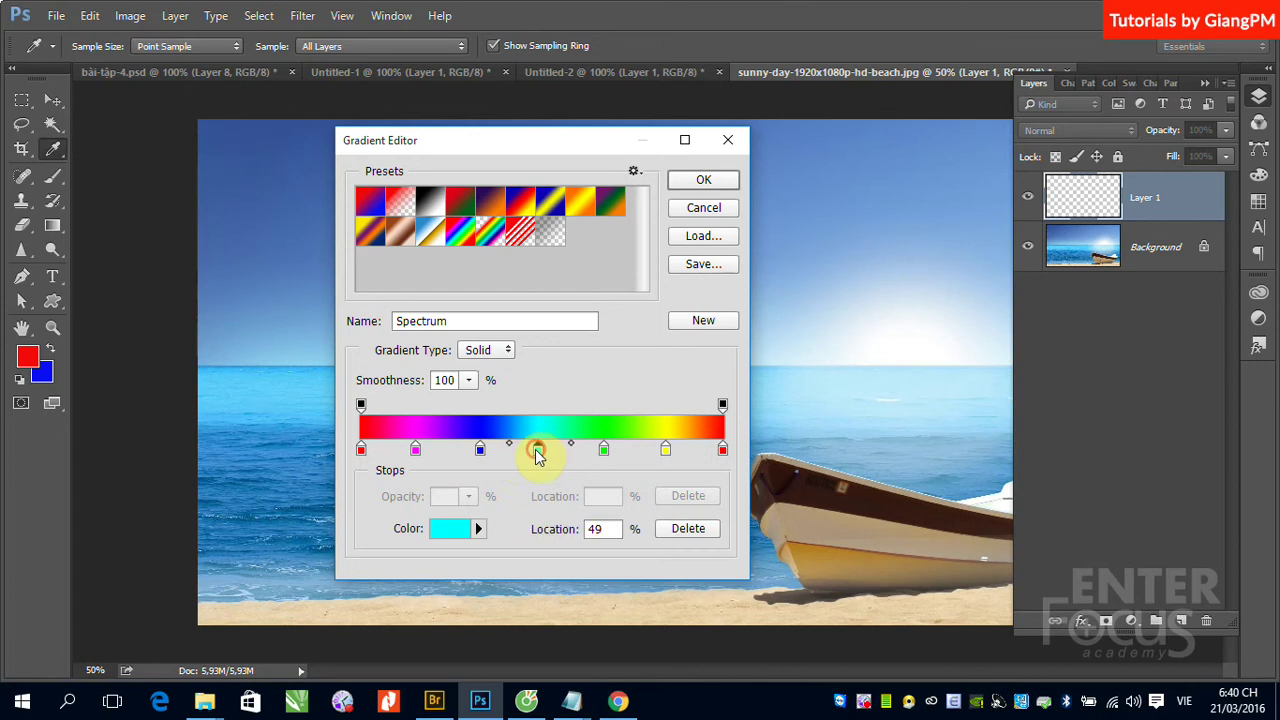
left_click_drag(537, 451, 488, 453)
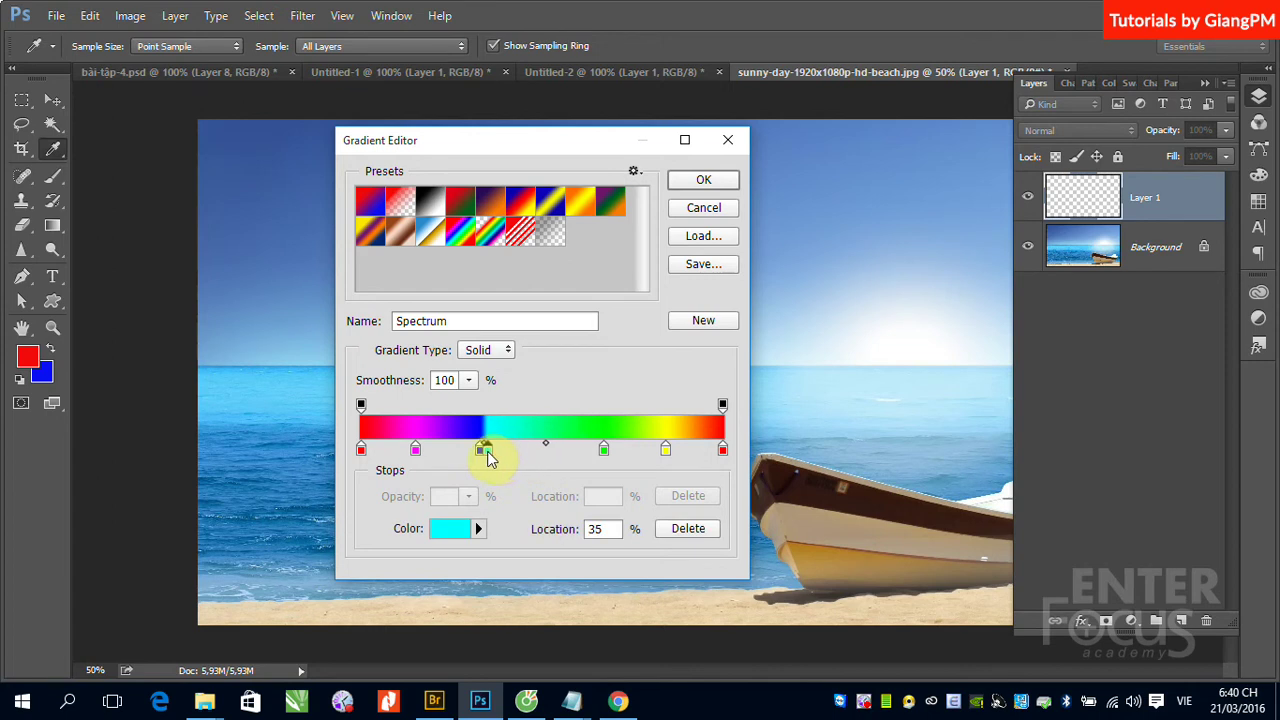
left_click_drag(603, 450, 495, 452)
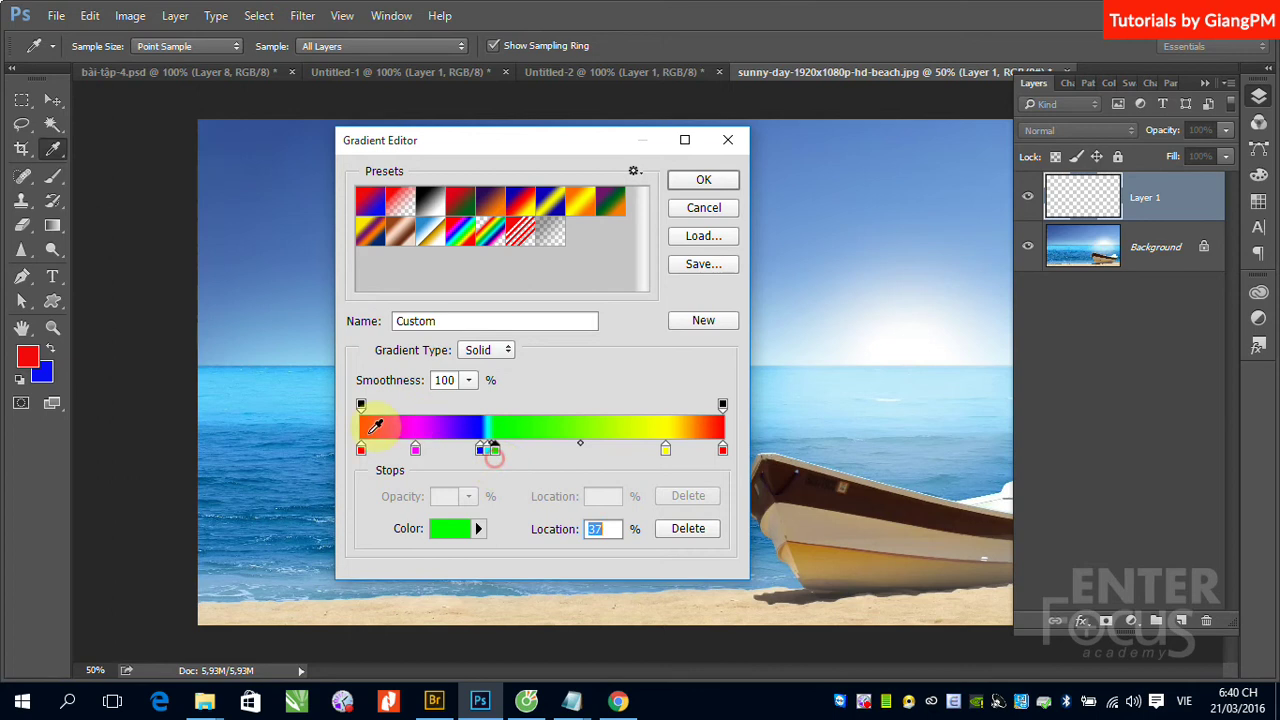
left_click_drag(665, 450, 502, 450)
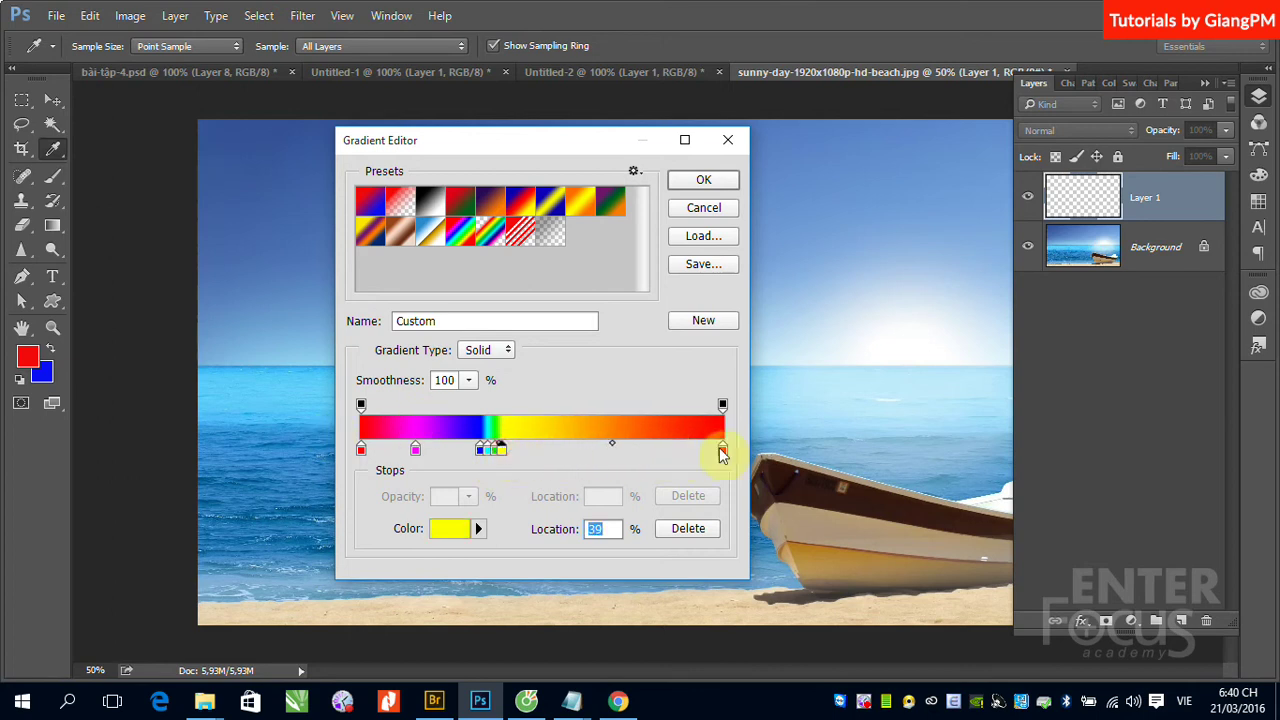
left_click_drag(724, 452, 508, 452)
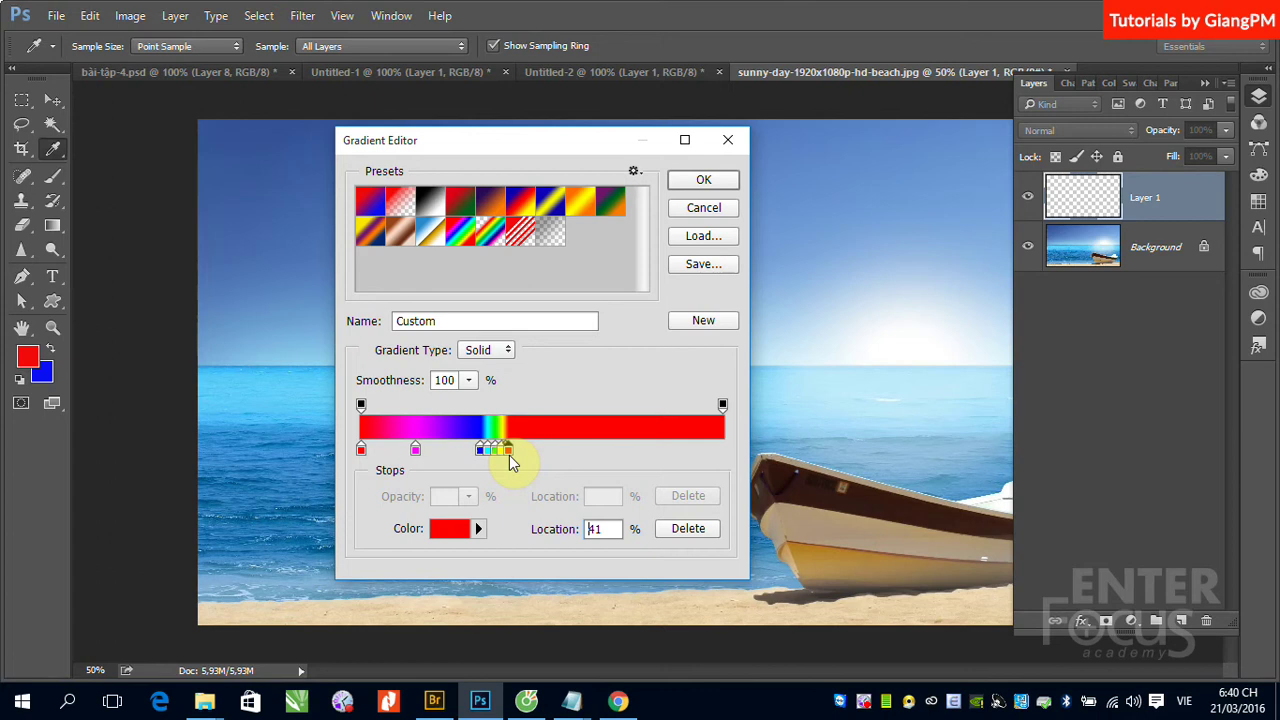
left_click_drag(414, 450, 476, 452)
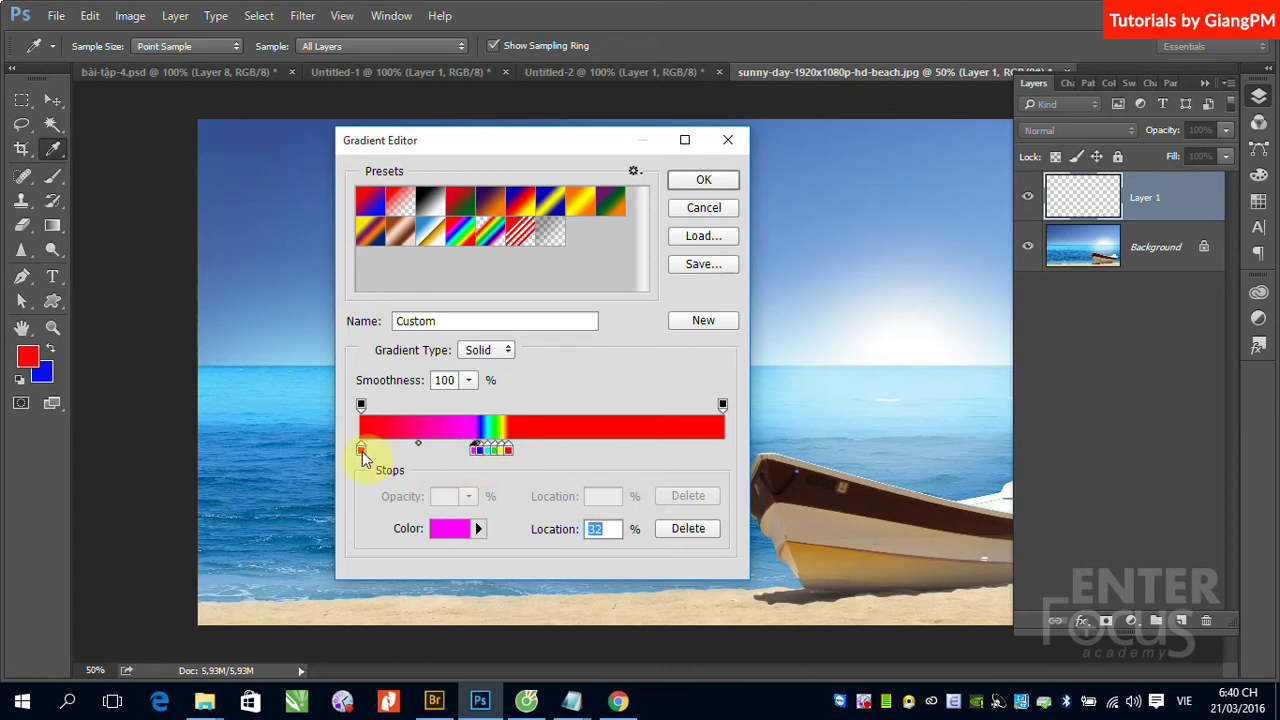
left_click_drag(362, 452, 468, 452)
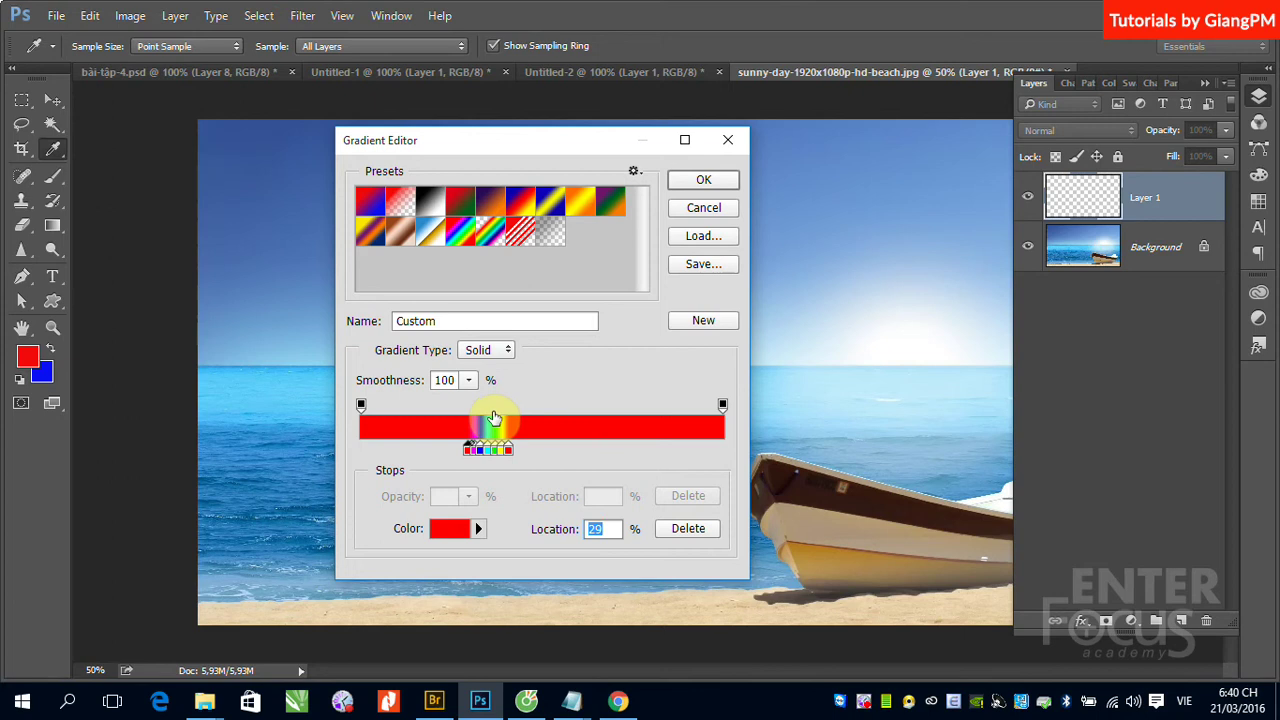
left_click(492, 404)
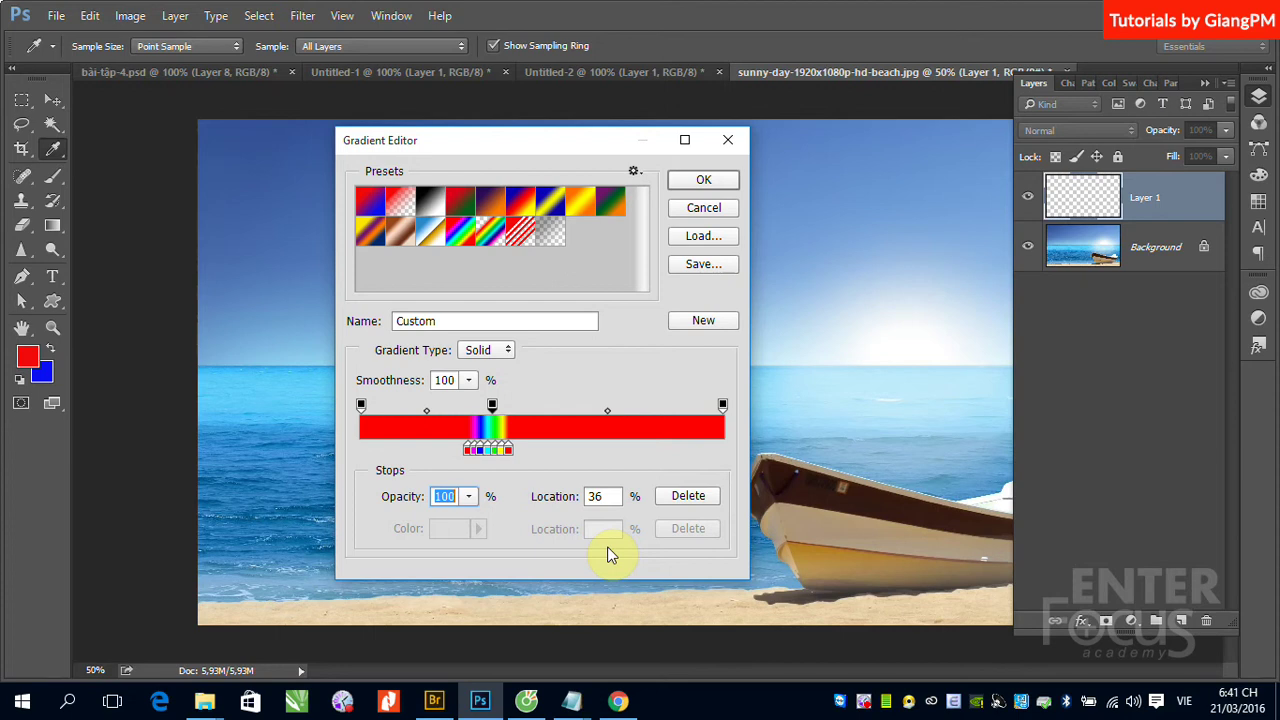
- Add opacity stops over the band between 30% and 41%, set to 70%, 40% and 20% opacity
type("7")
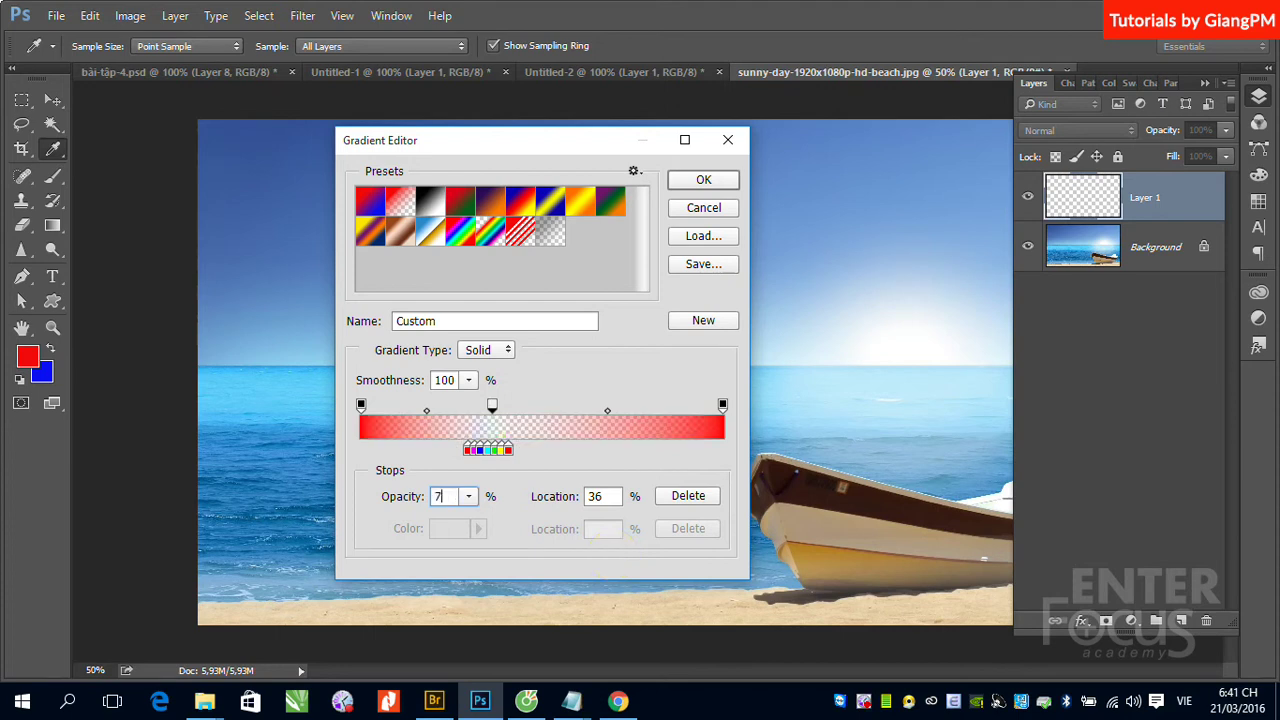
type("0")
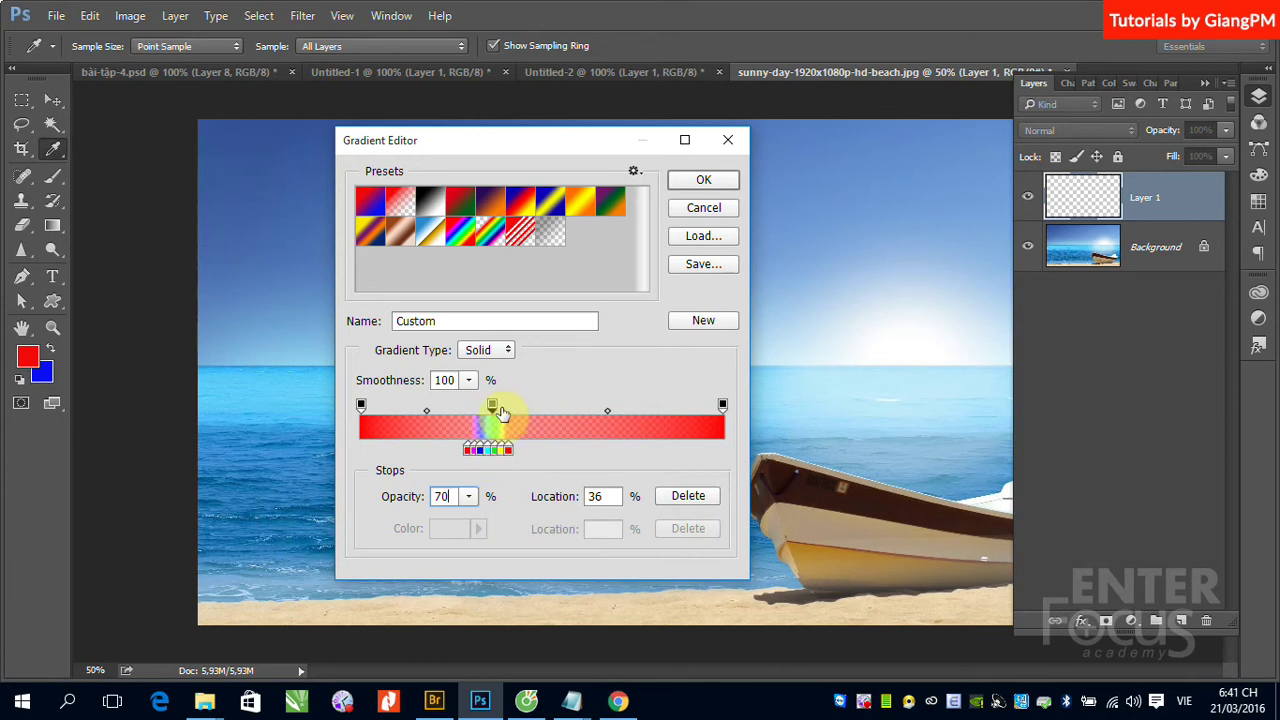
left_click_drag(500, 410, 505, 410)
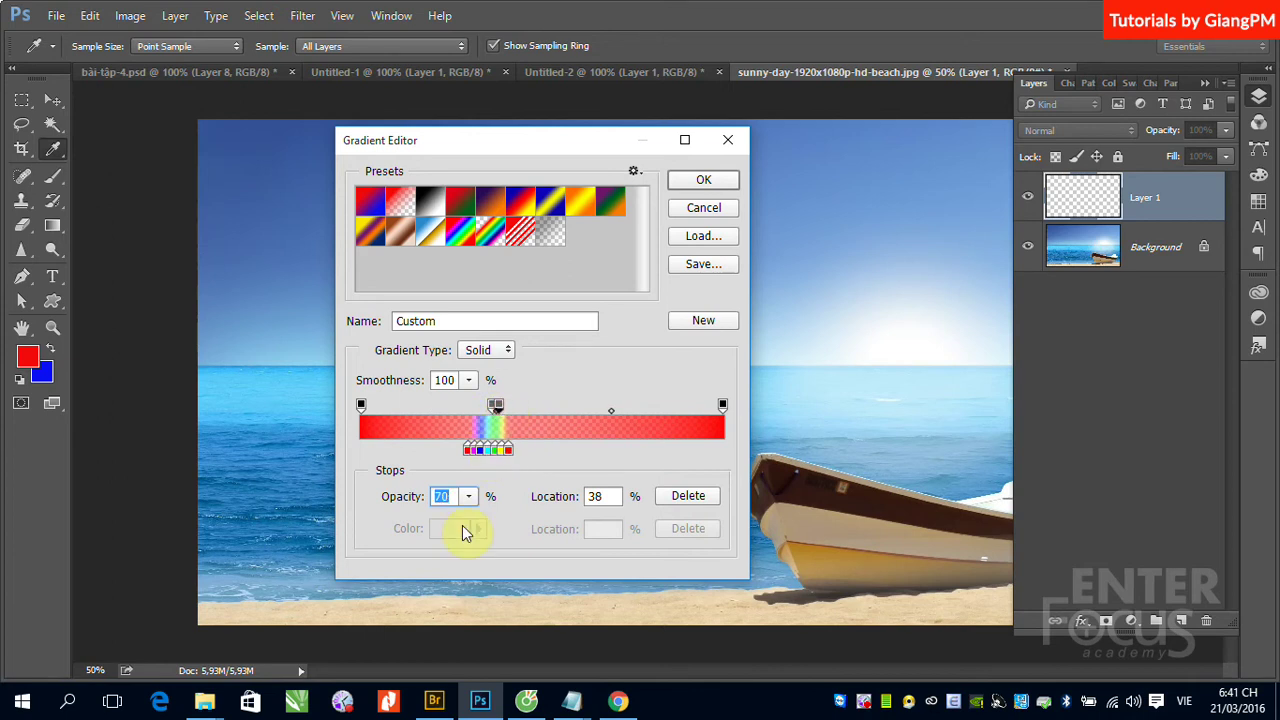
type("40")
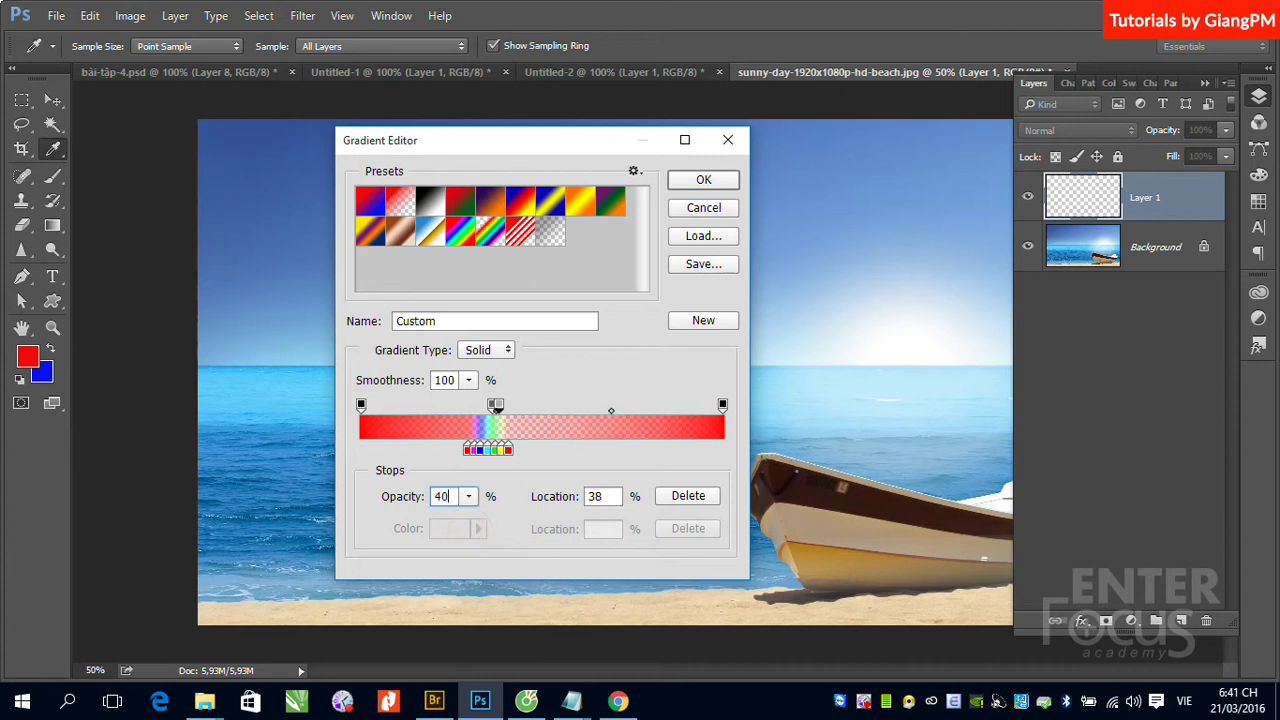
left_click(481, 408)
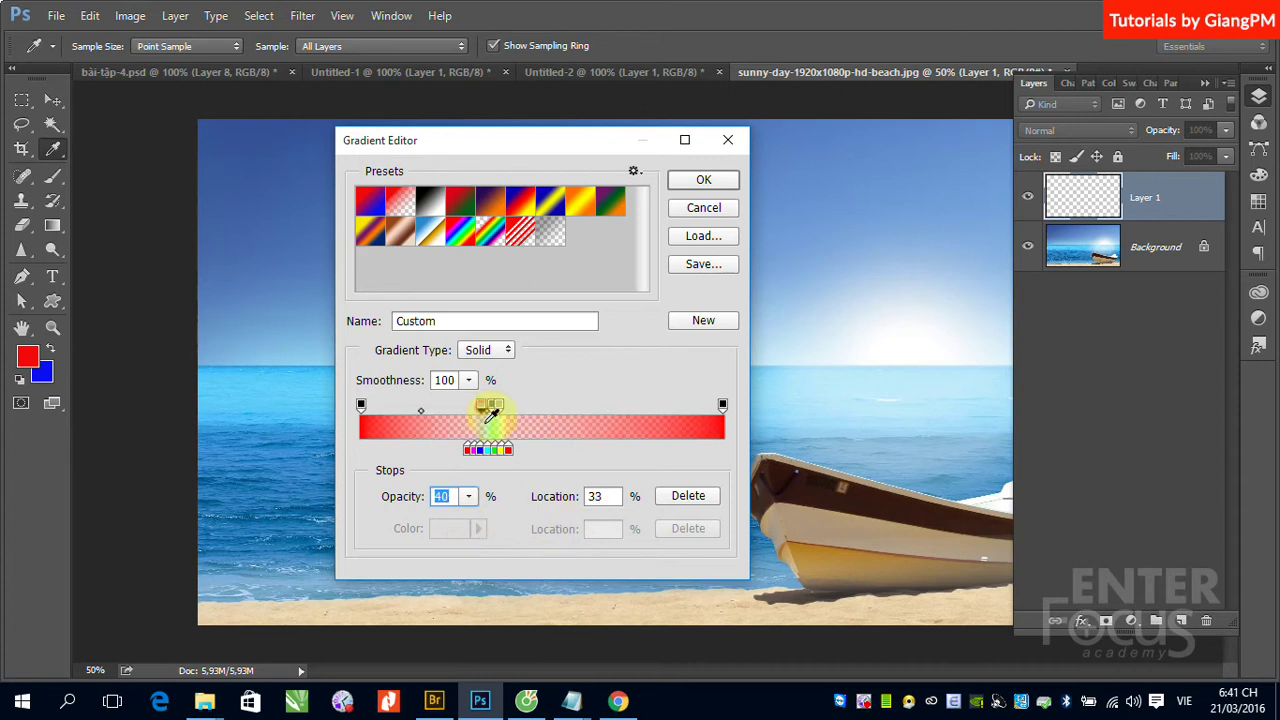
left_click(509, 408)
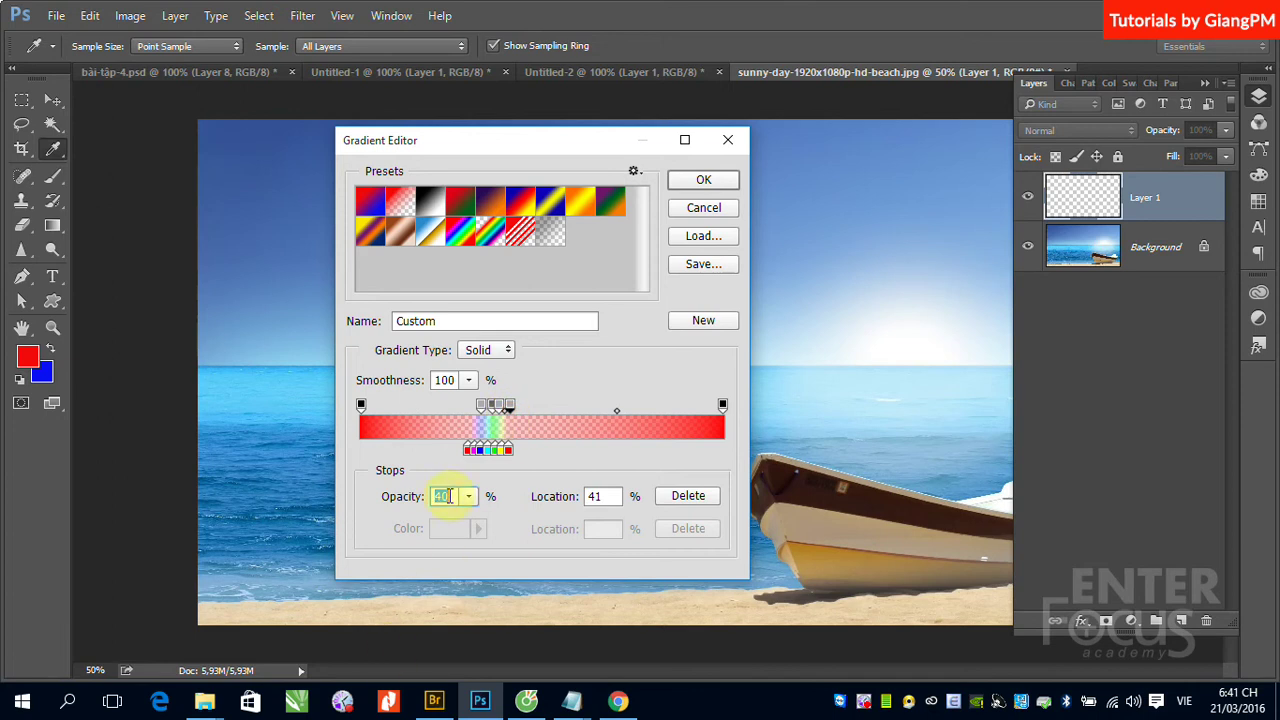
type("20")
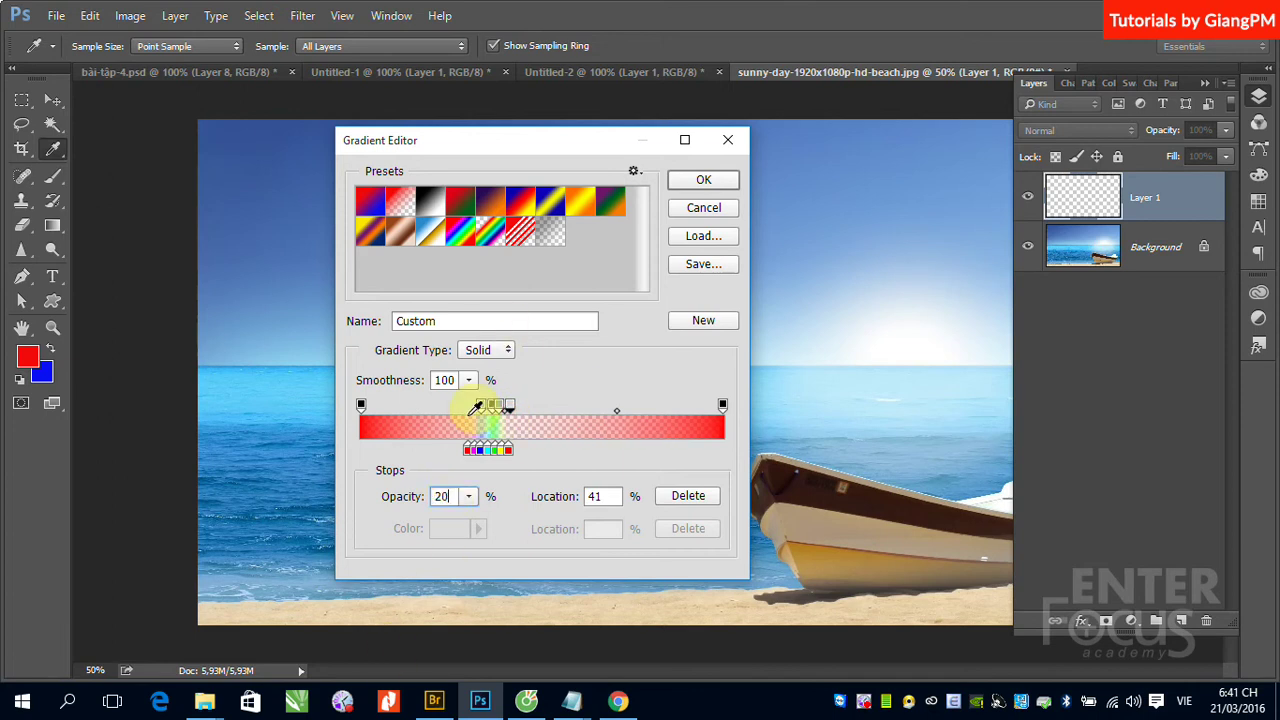
left_click(470, 406)
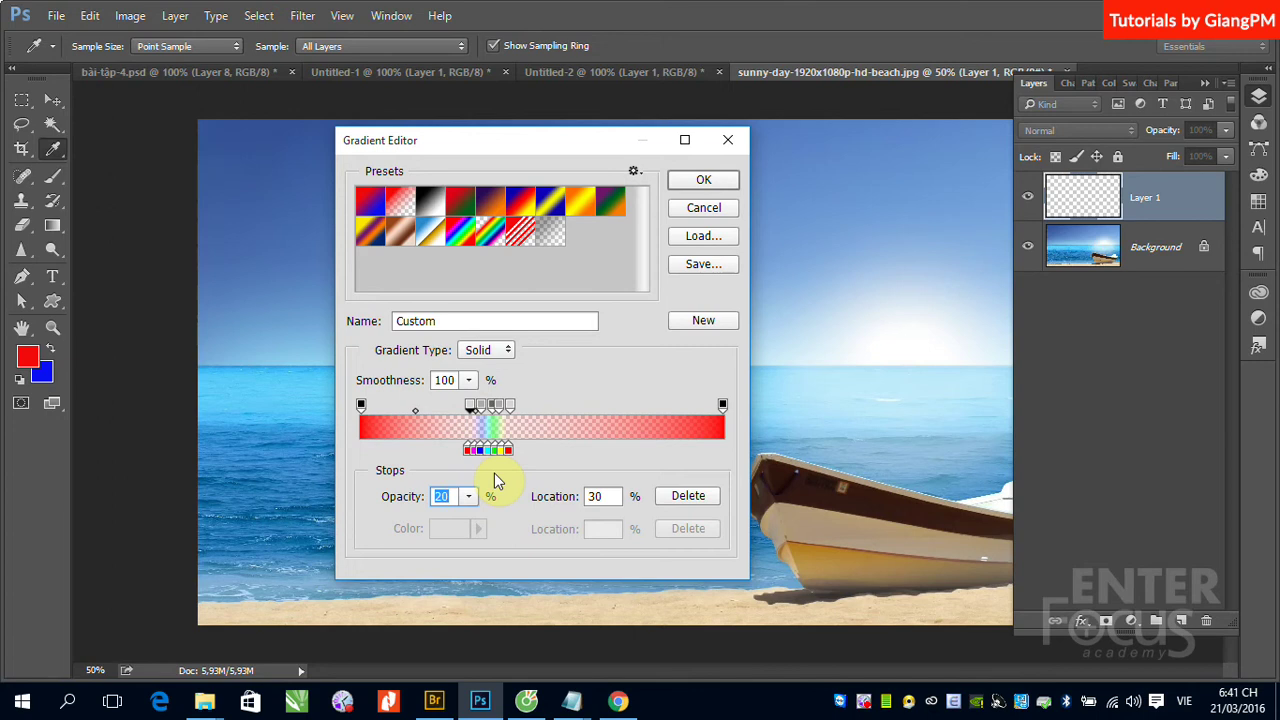
- Set both end opacity stops to 0% and move them in beside the rainbow band
left_click(722, 405)
type("0")
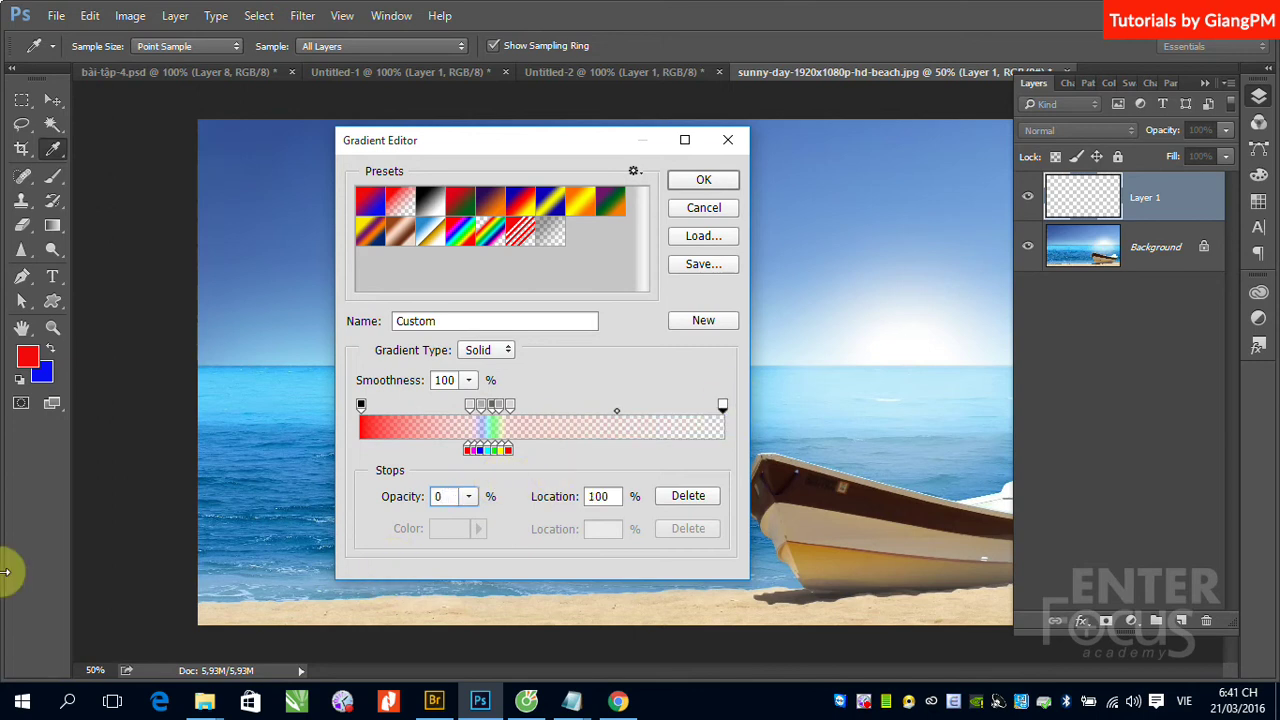
left_click(361, 405)
double_click(440, 496)
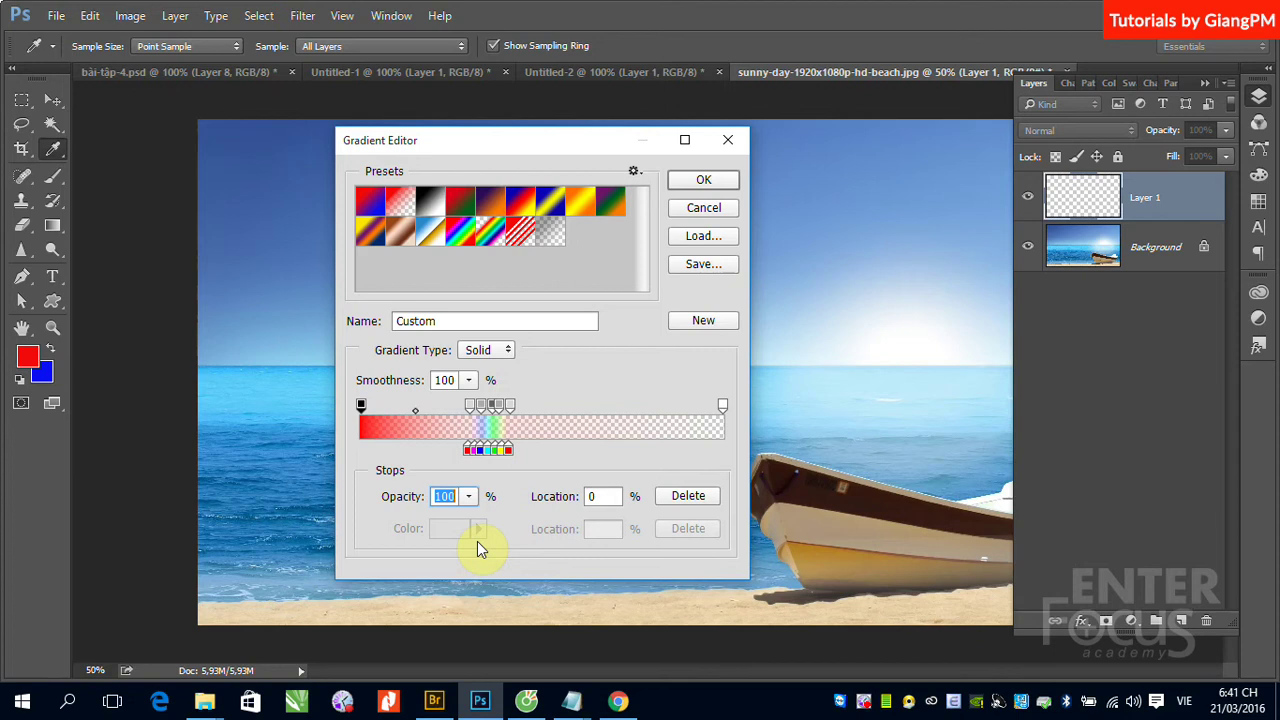
type("0")
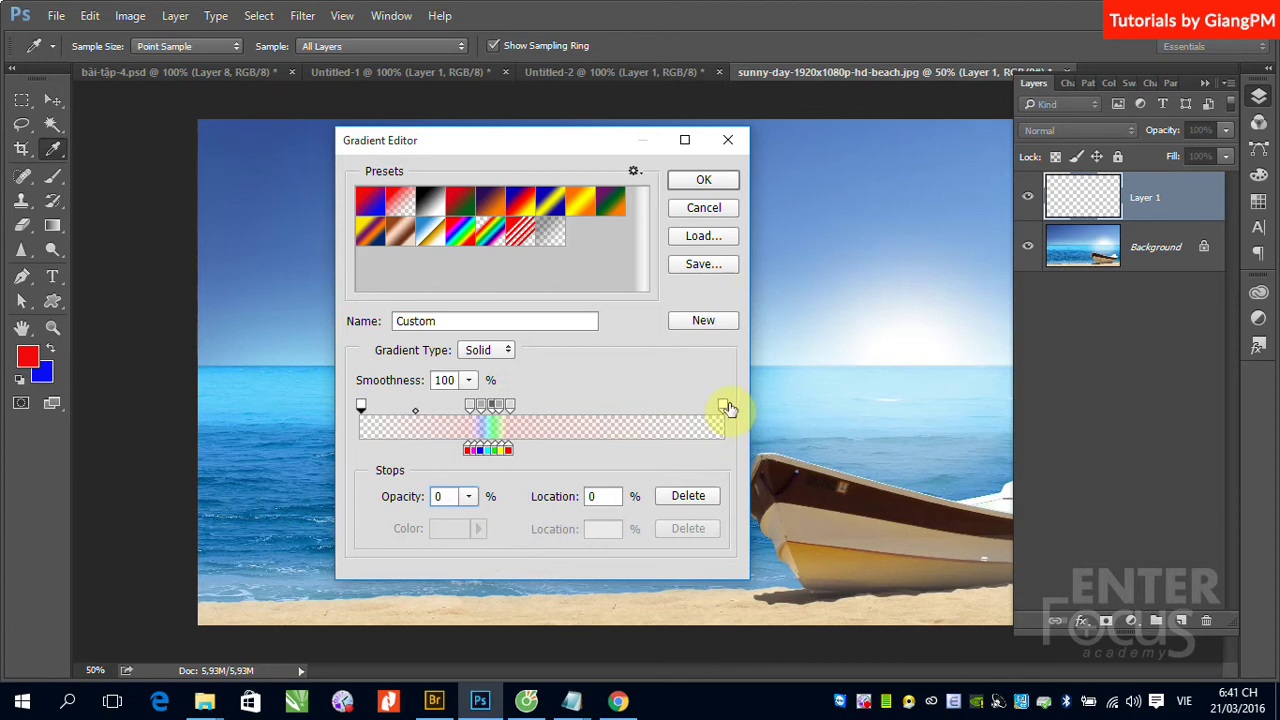
left_click_drag(723, 405, 519, 423)
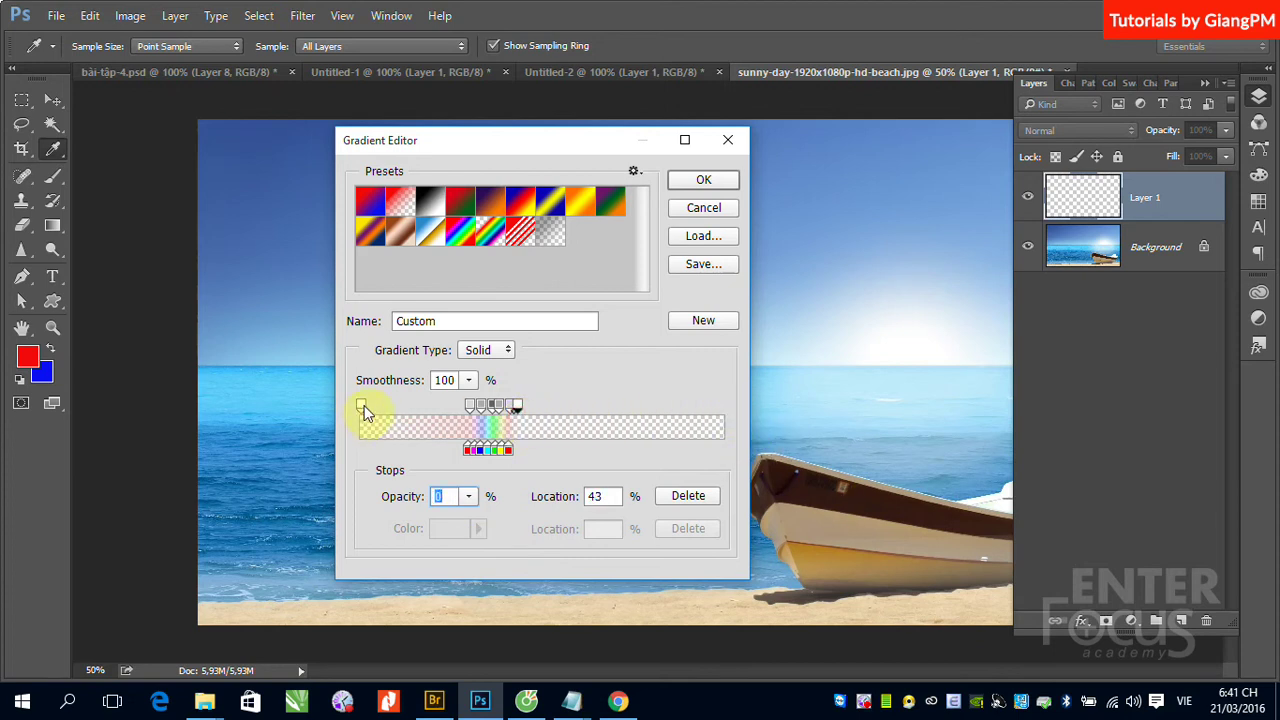
left_click_drag(361, 405, 466, 409)
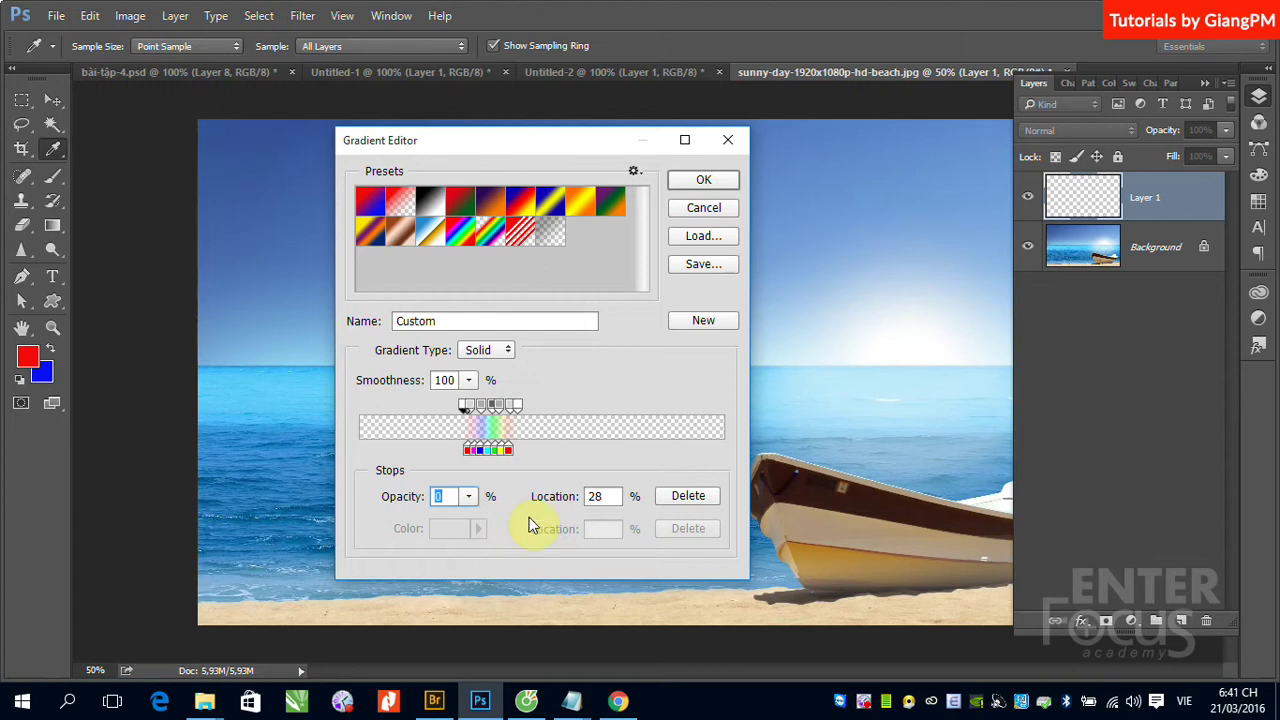
- Accept the gradient, pick Radial, draw and move a trial rainbow ring, then undo it
left_click(682, 179)
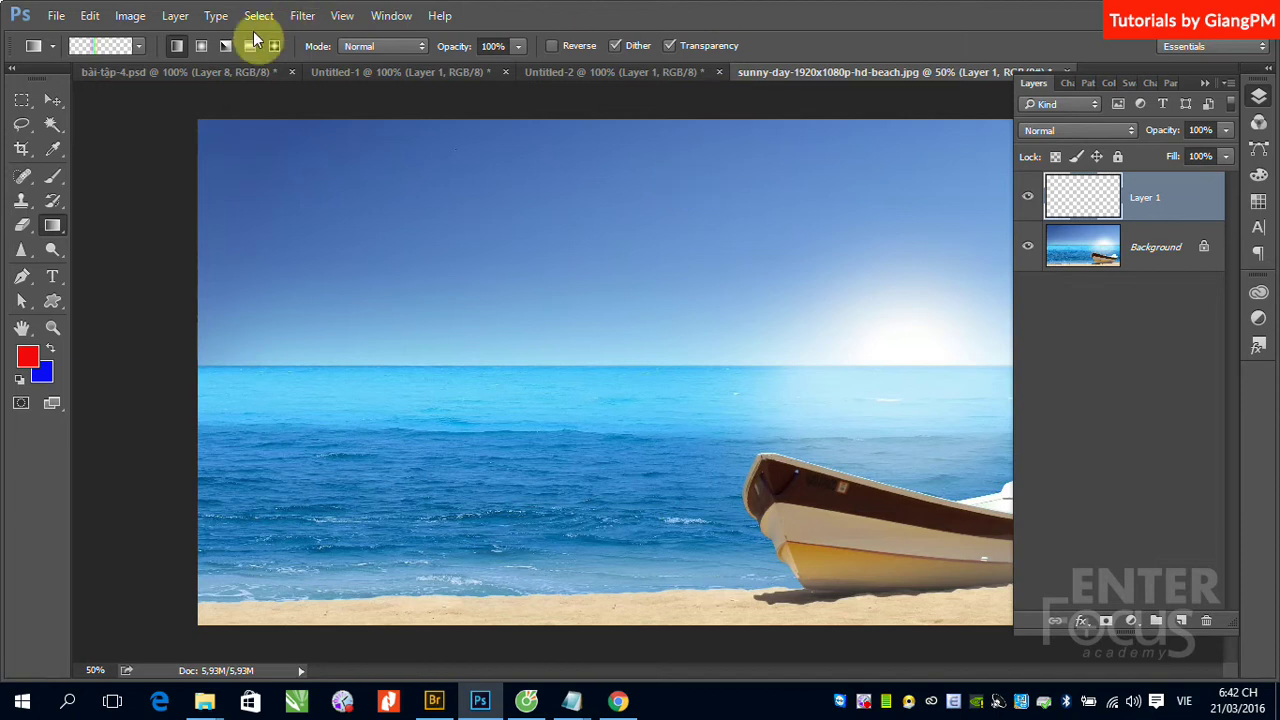
left_click(200, 48)
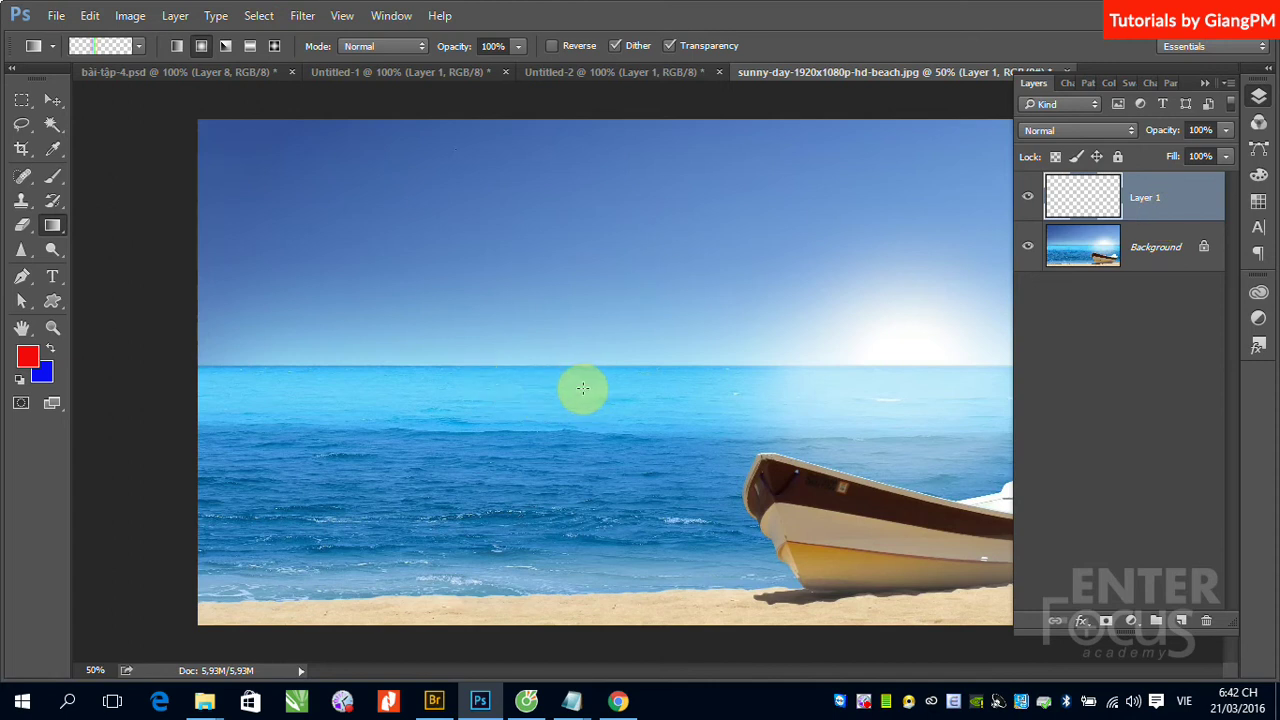
left_click_drag(601, 400, 597, 84)
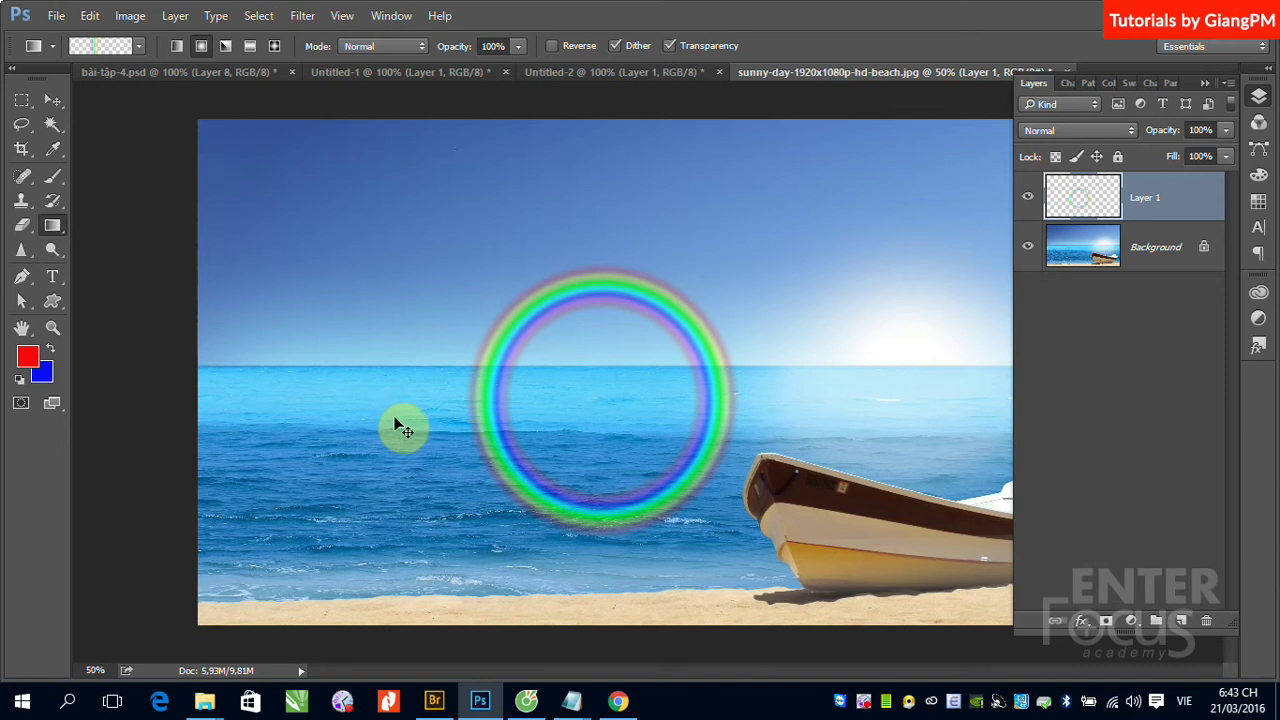
key("ctrl+z")
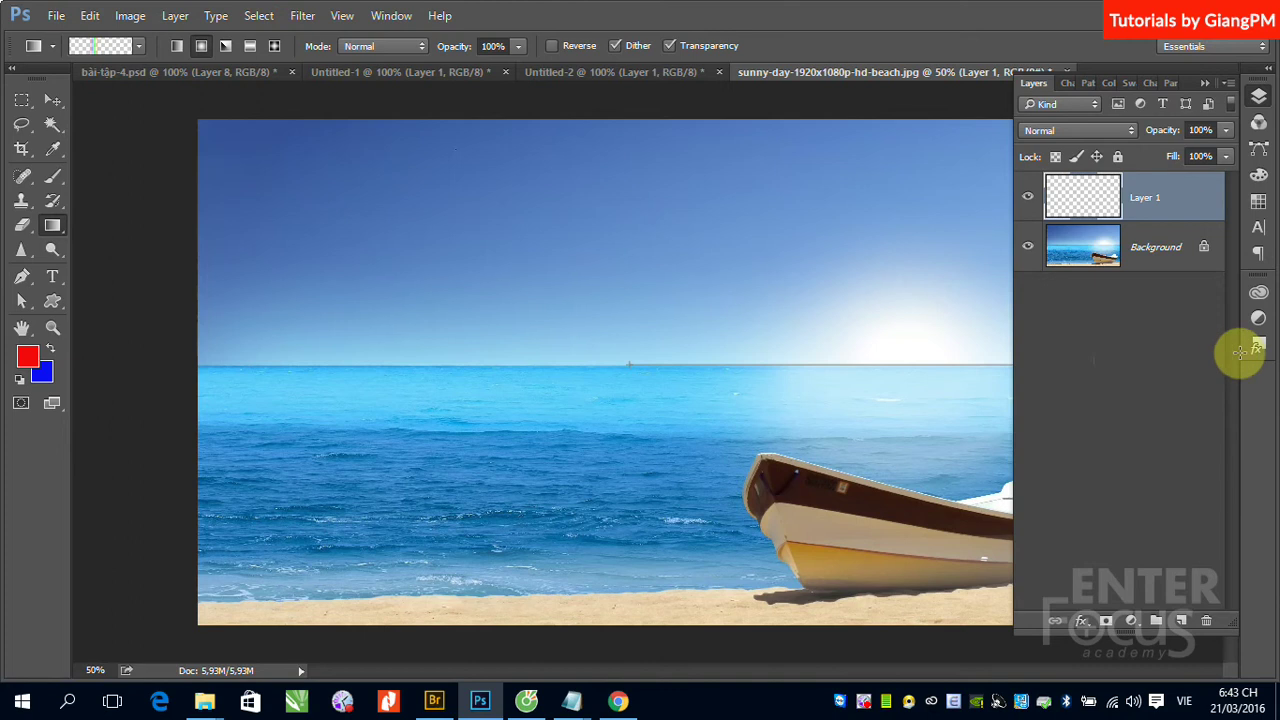
key("ctrl+z")
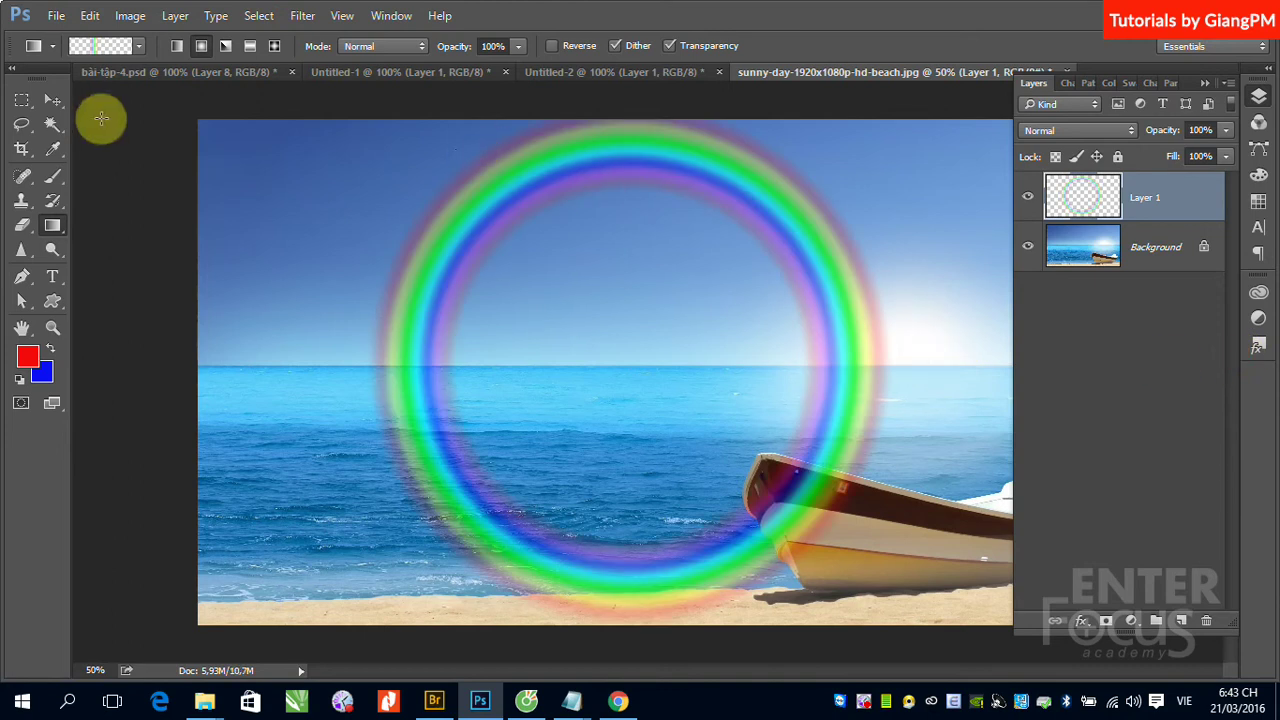
left_click(54, 100)
left_click_drag(629, 174, 577, 205)
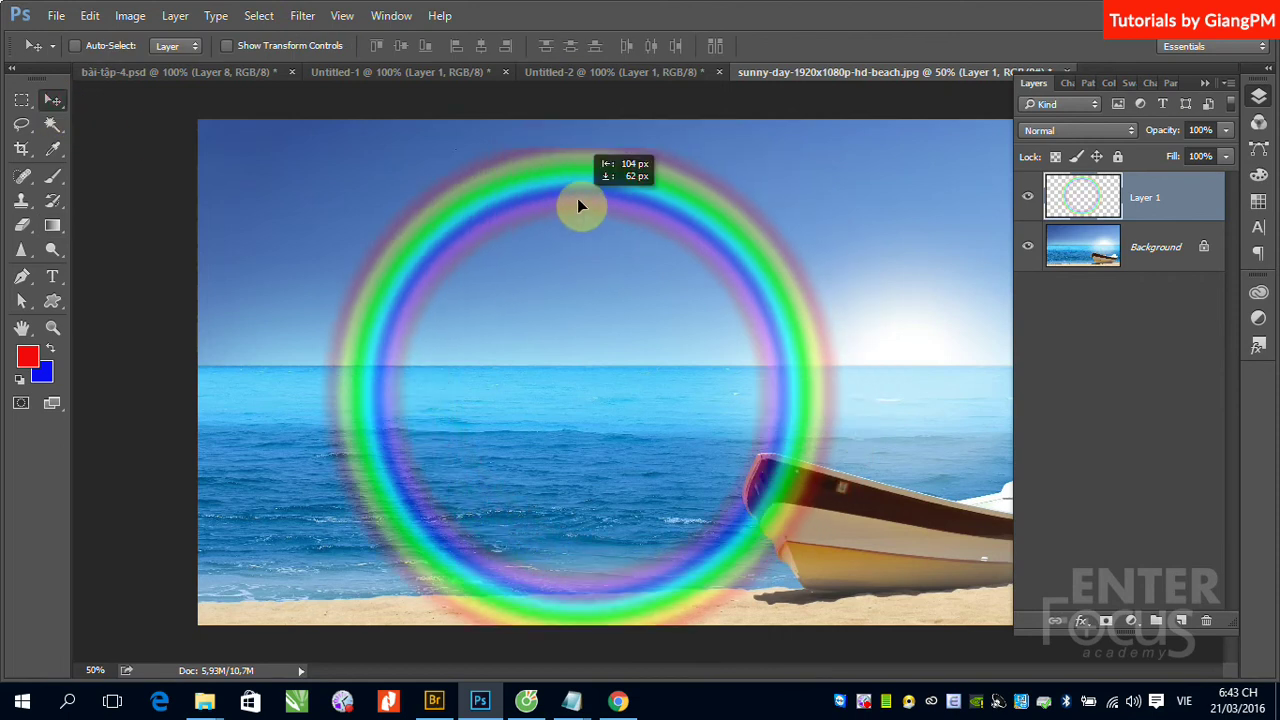
key("ctrl+z")
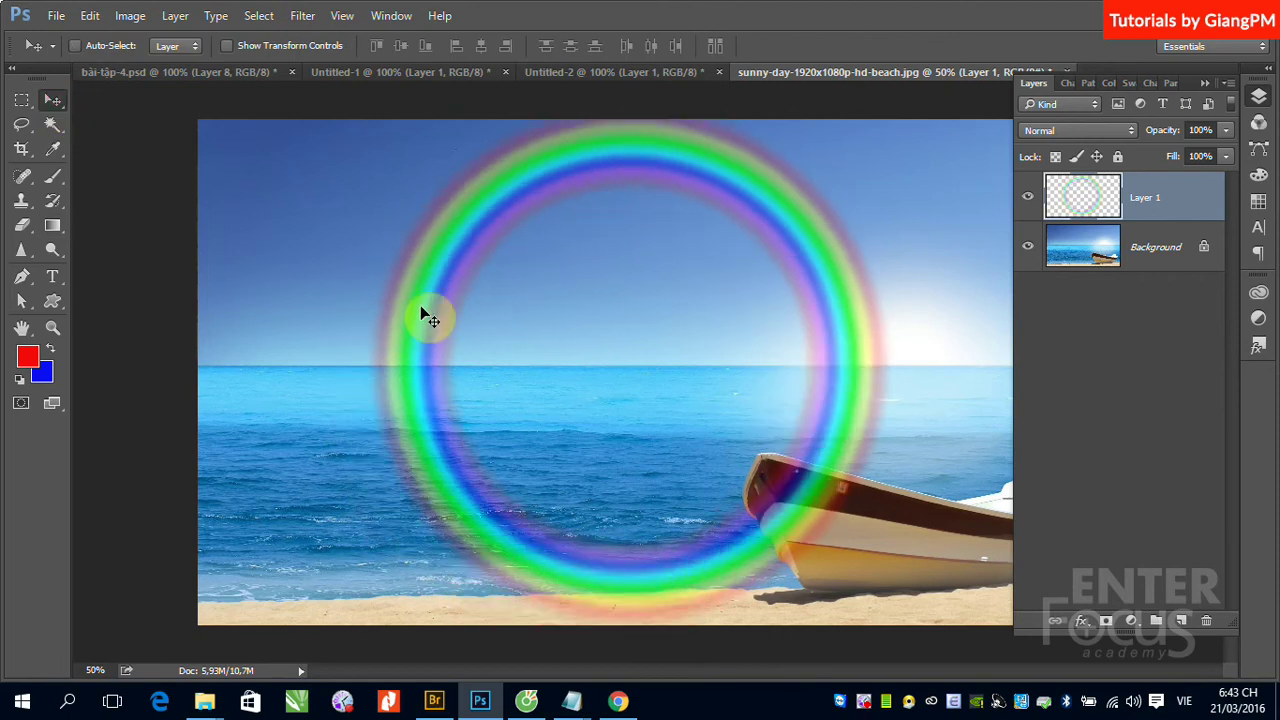
key("ctrl+alt+z")
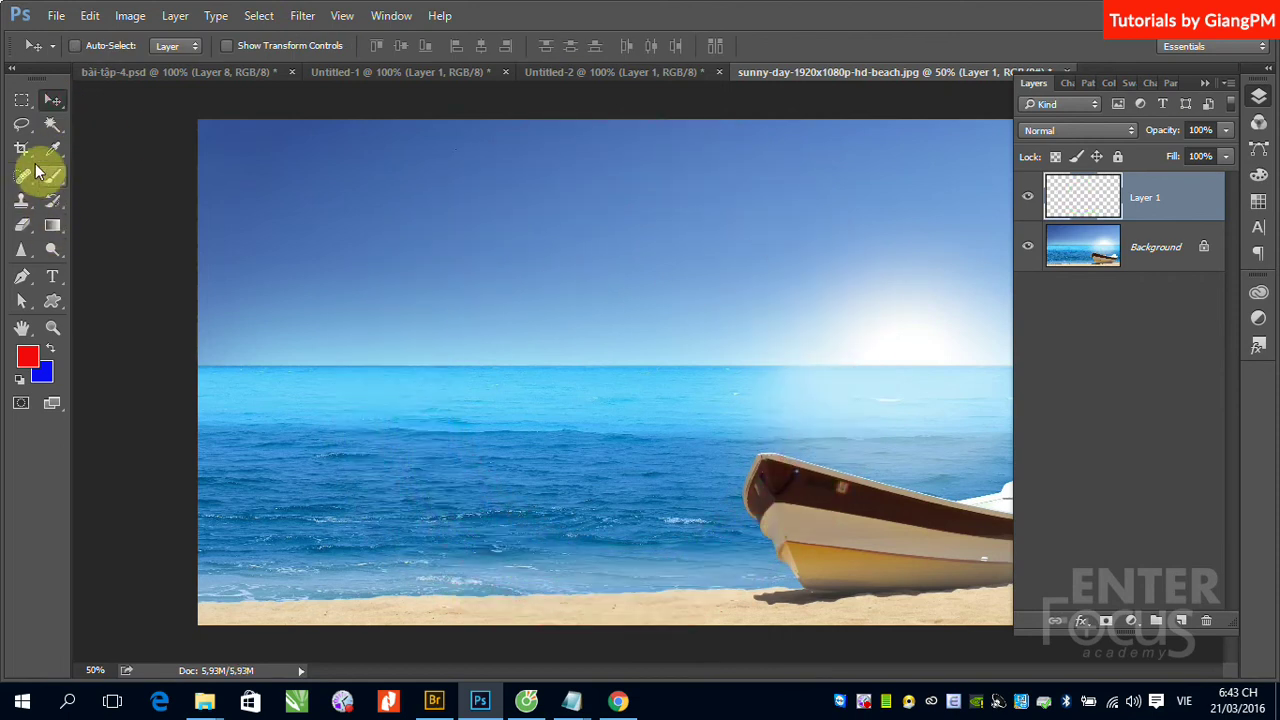
- Redraw the radial rainbow ring centred near the horizon with a wider radius
left_click(52, 225)
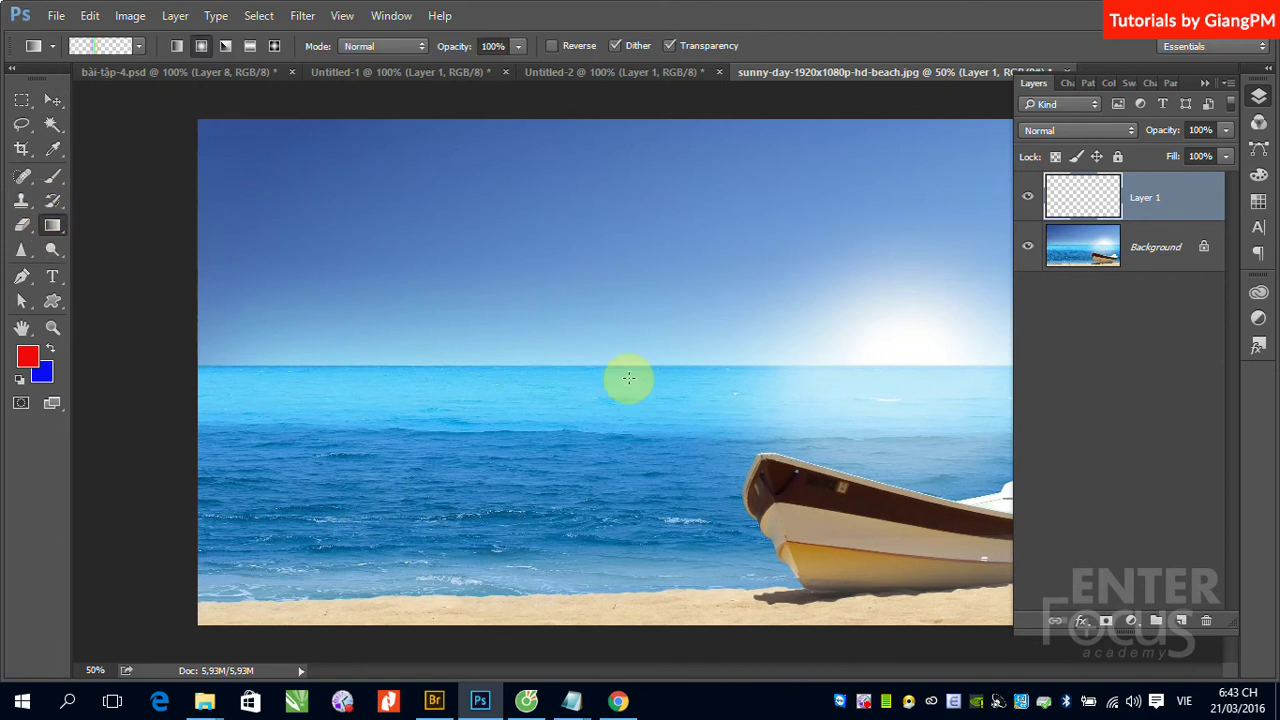
left_click_drag(611, 375, 944, 368)
key("ctrl+z")
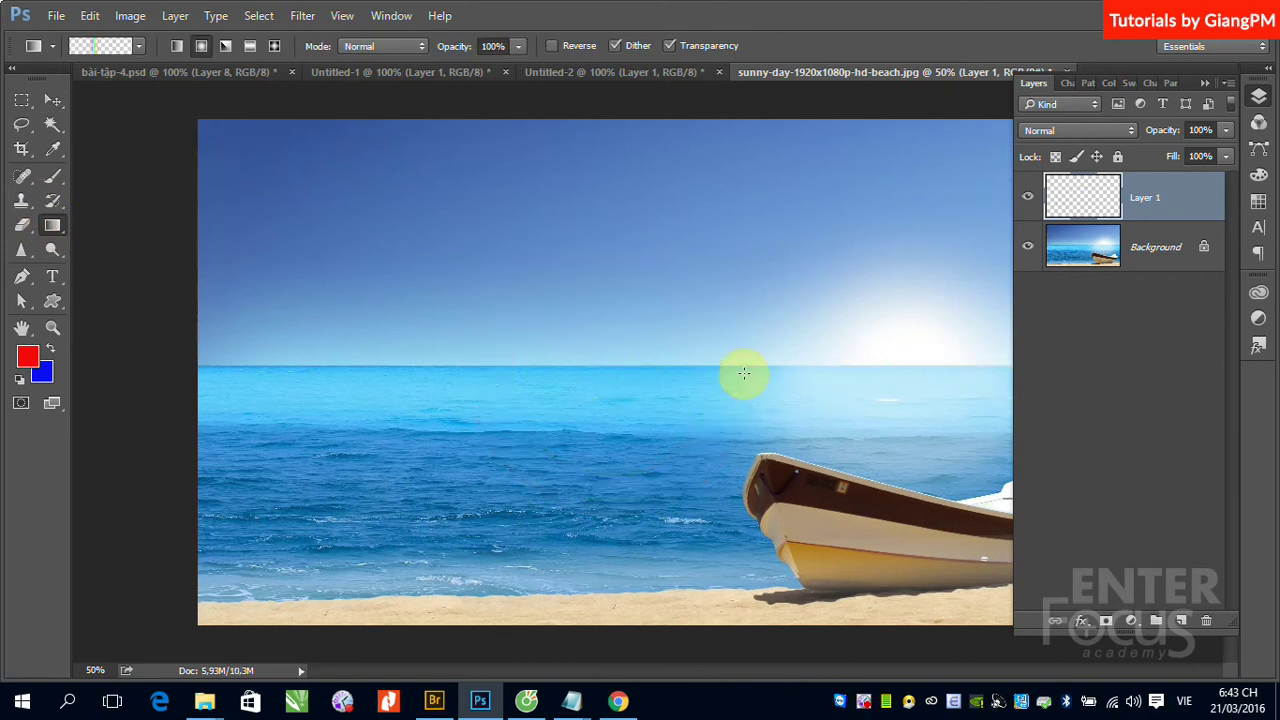
left_click_drag(611, 362, 1160, 377)
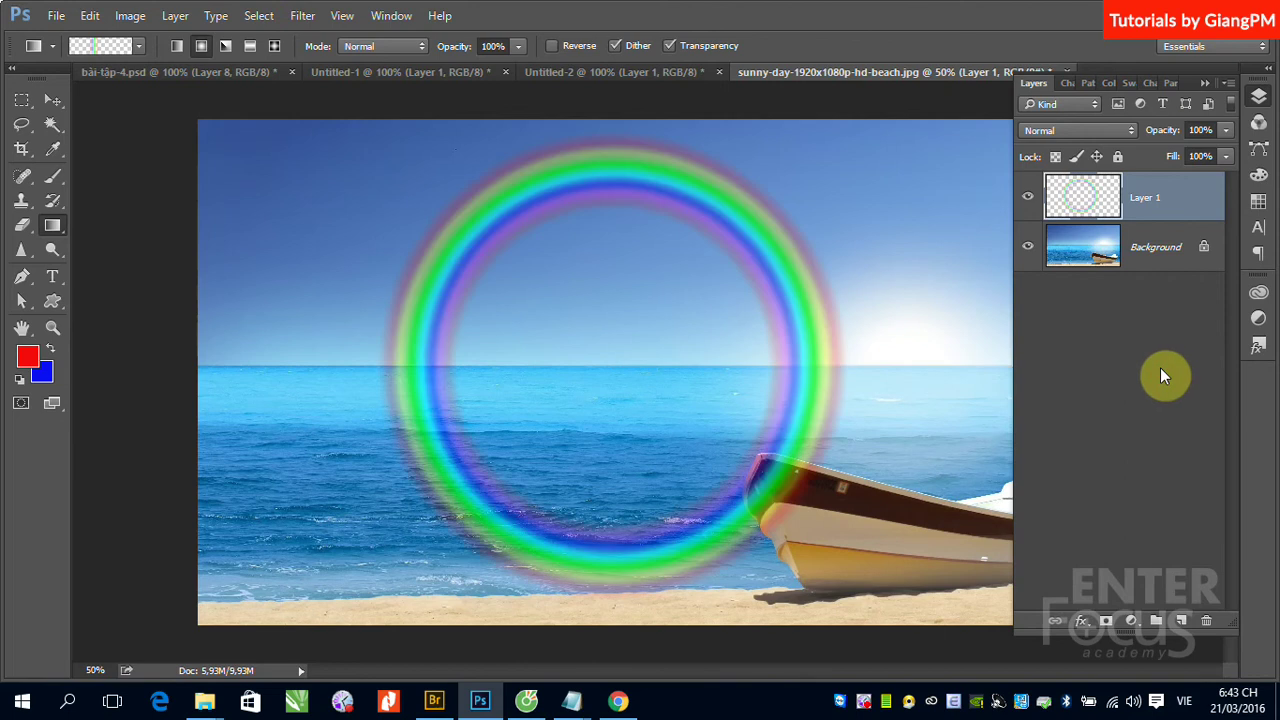
left_click(52, 103)
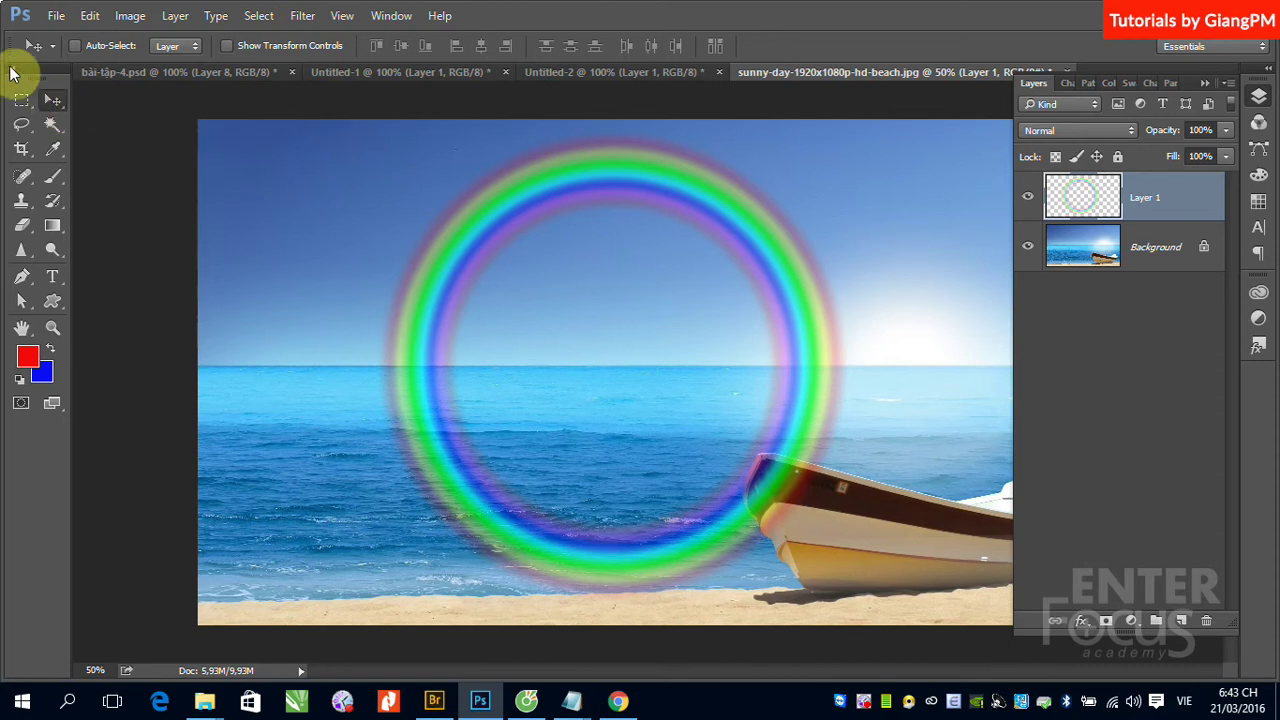
- Marquee-select a rectangle below the horizon over the ring's lower half, keeping the ring intact
left_click(21, 100)
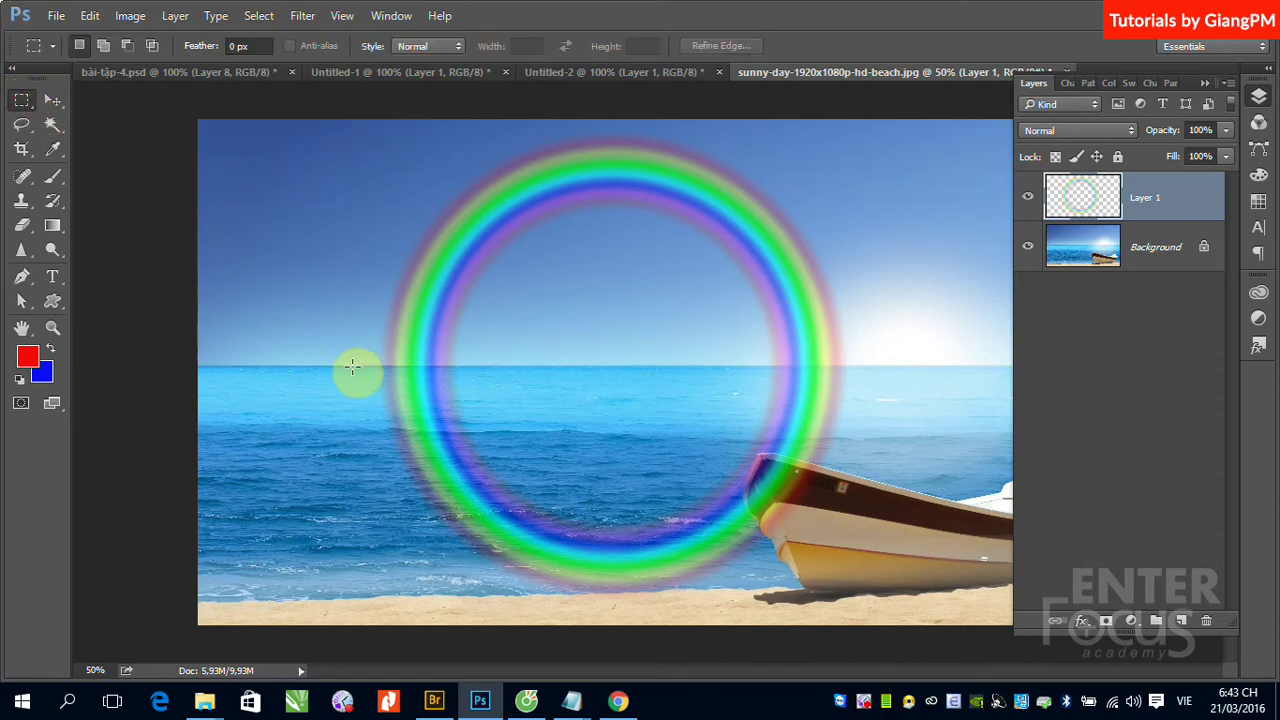
mouse_move(344, 367)
left_mouse_down()
mouse_move(838, 532)
mouse_move(926, 614)
left_mouse_up()
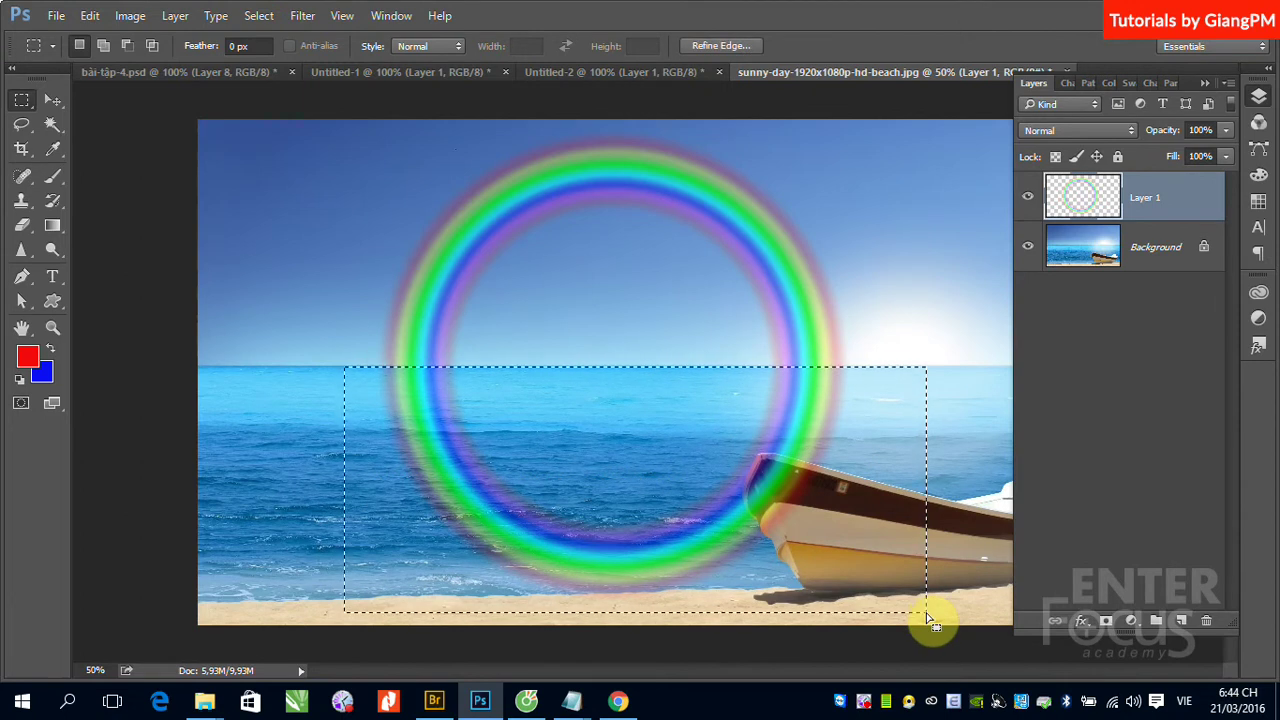
key("Delete")
left_click(926, 616)
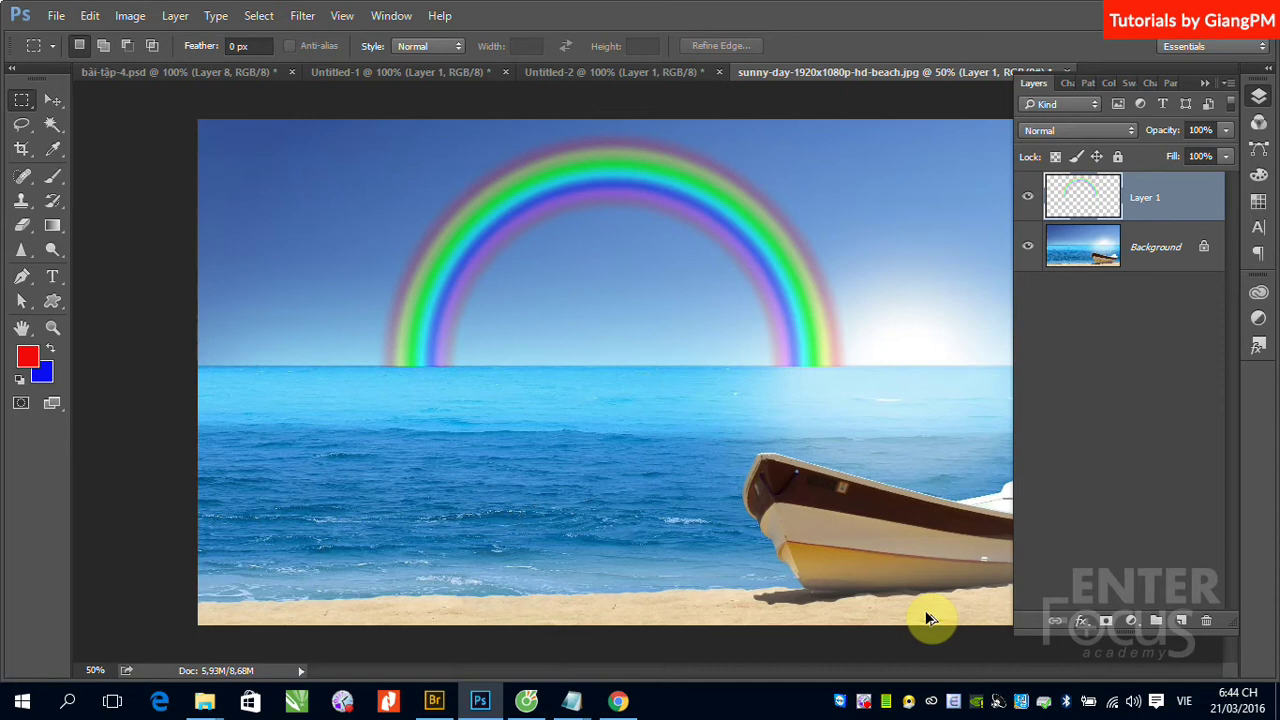
key("ctrl+shift+z")
key("ctrl+shift+z")
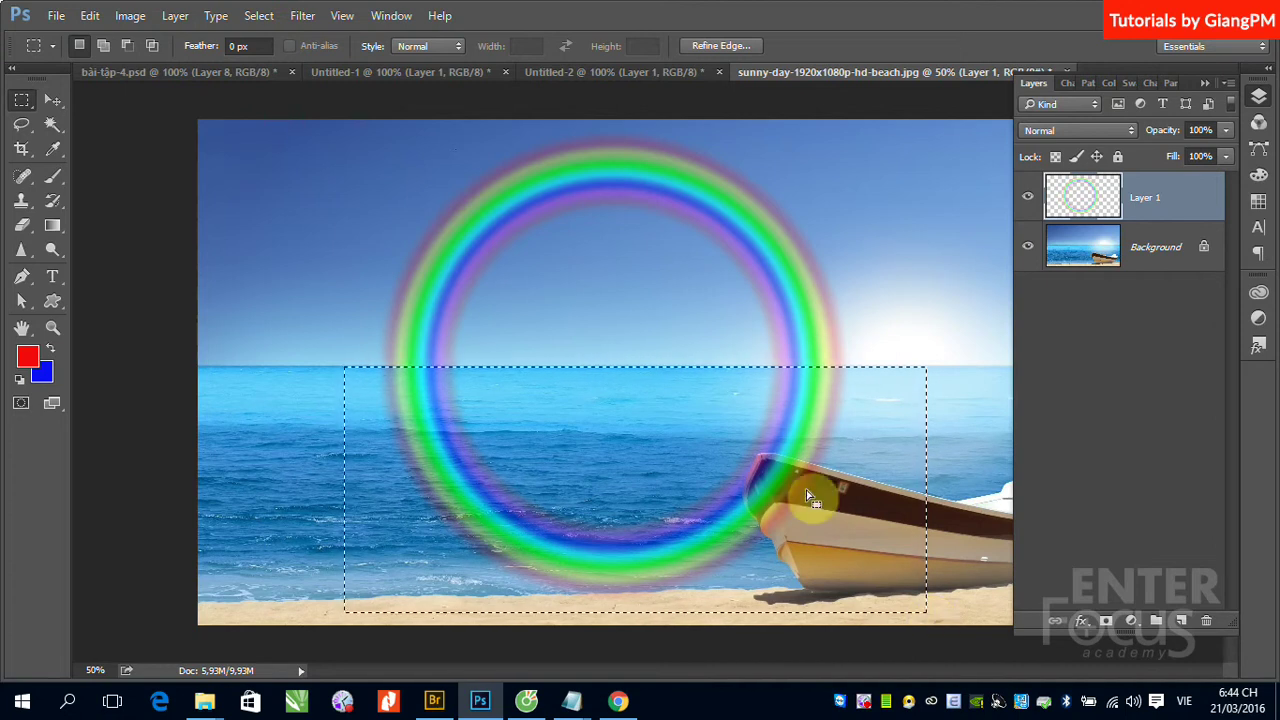
left_click_drag(700, 445, 677, 441)
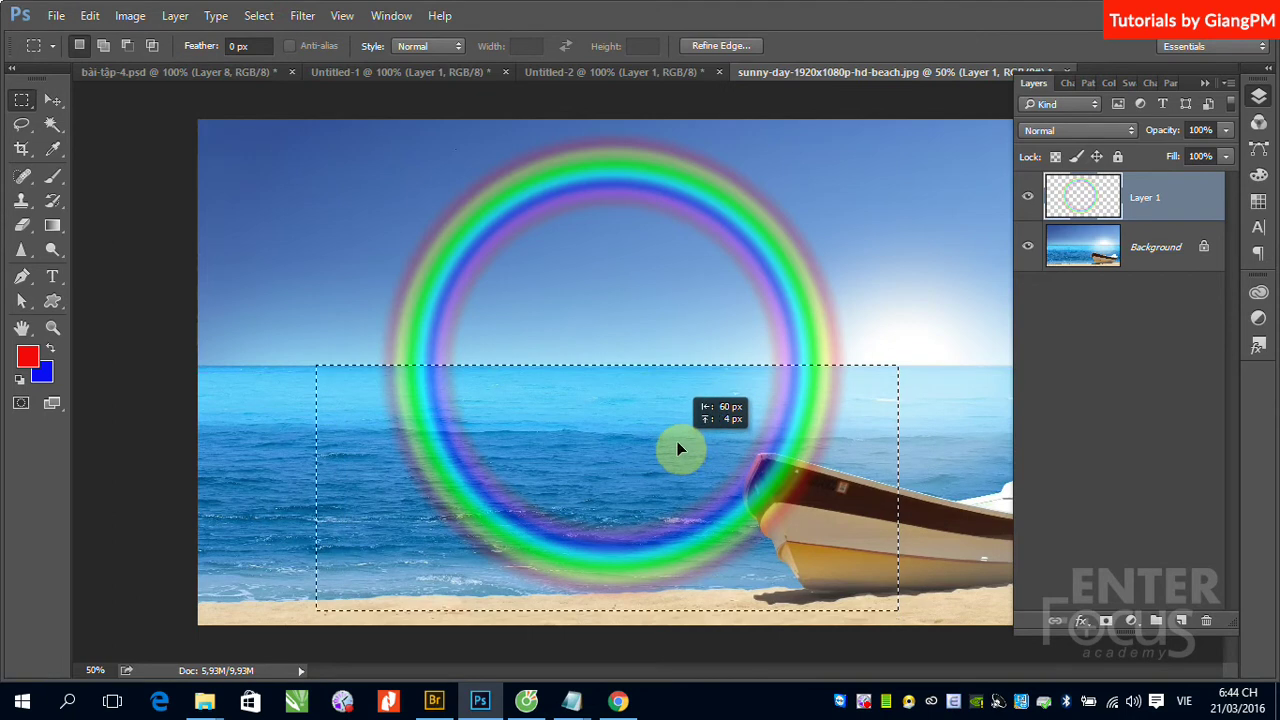
- Feather the selection by 50 px and delete the ring's lower half inside it
left_click(258, 17)
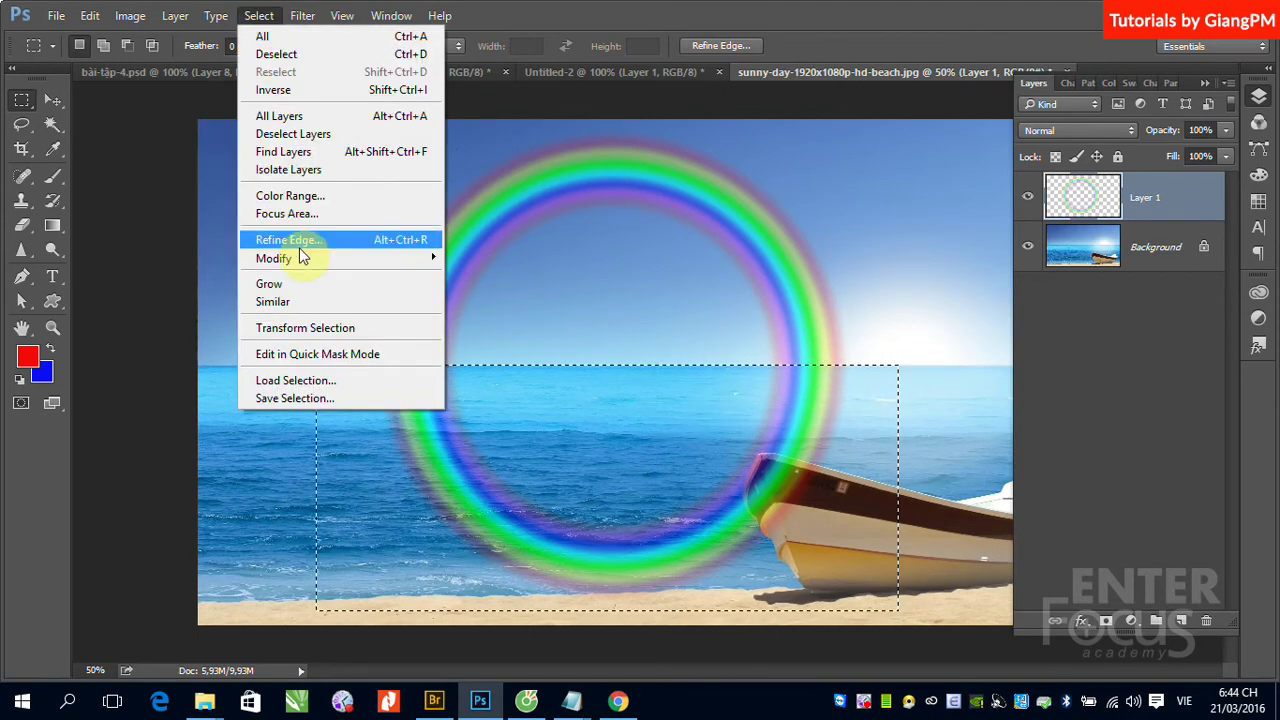
mouse_move(274, 258)
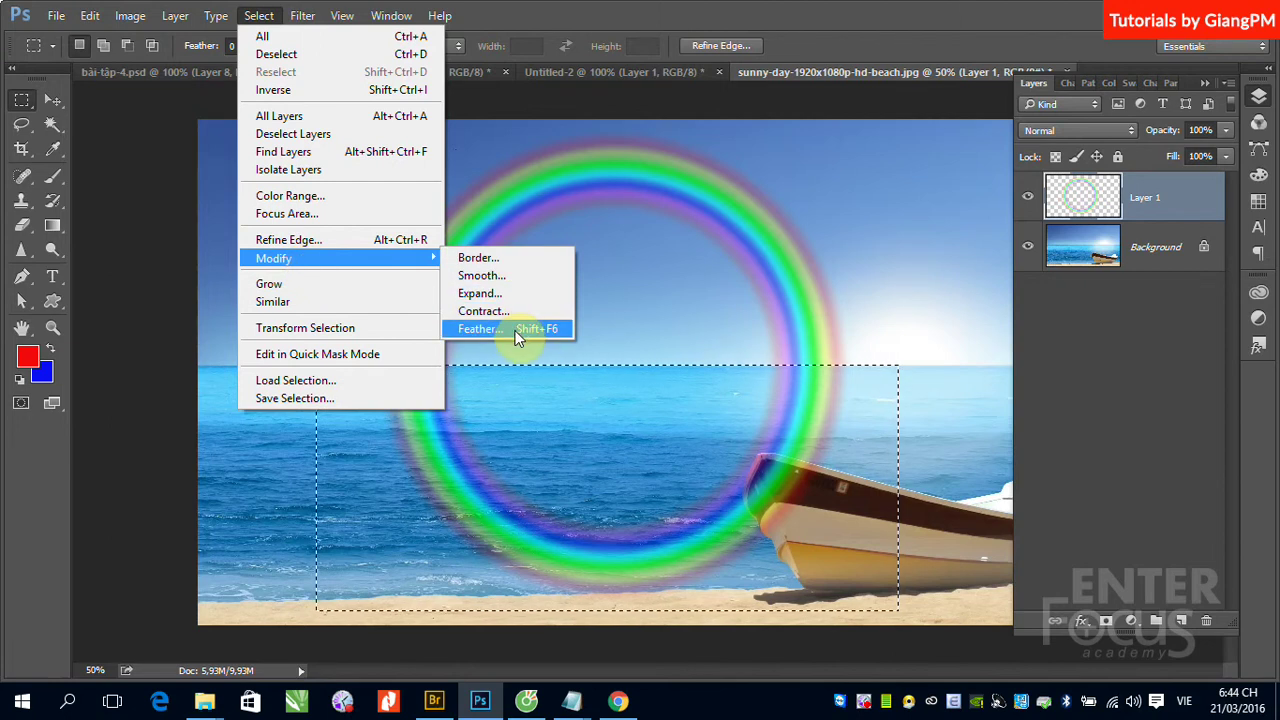
left_click(518, 338)
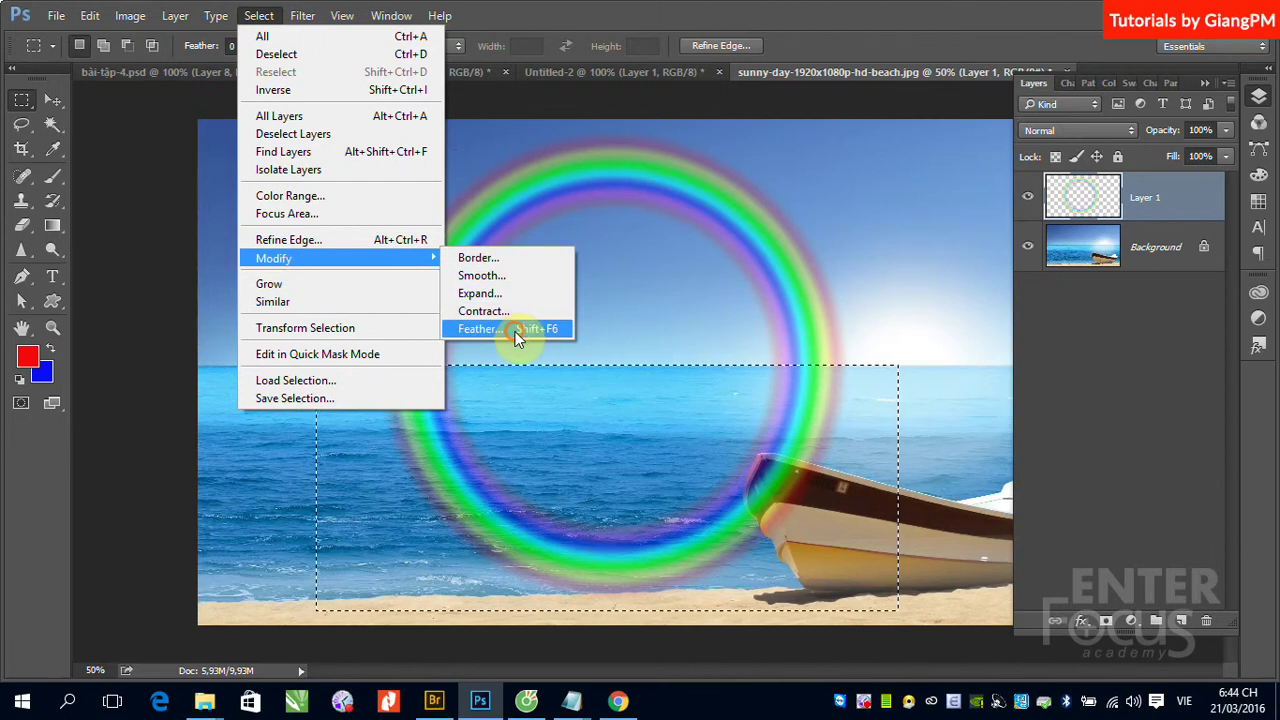
left_click_drag(515, 243, 480, 244)
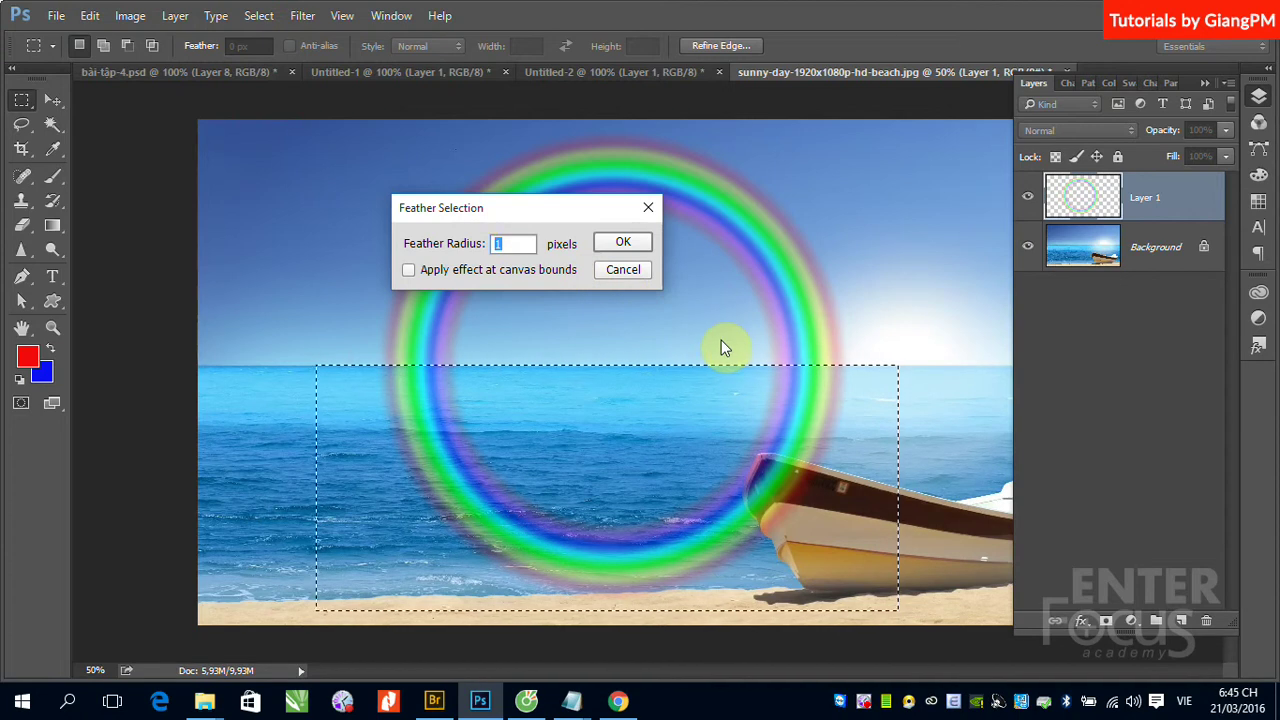
type("50")
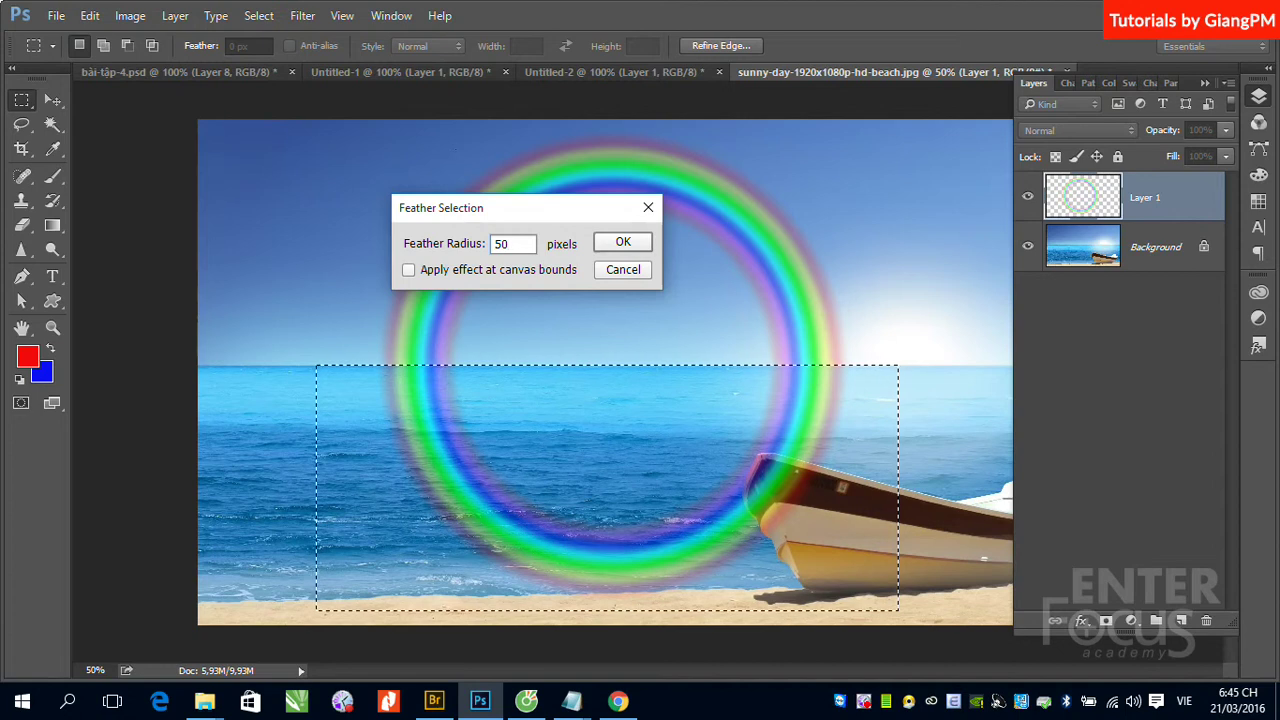
key("Return")
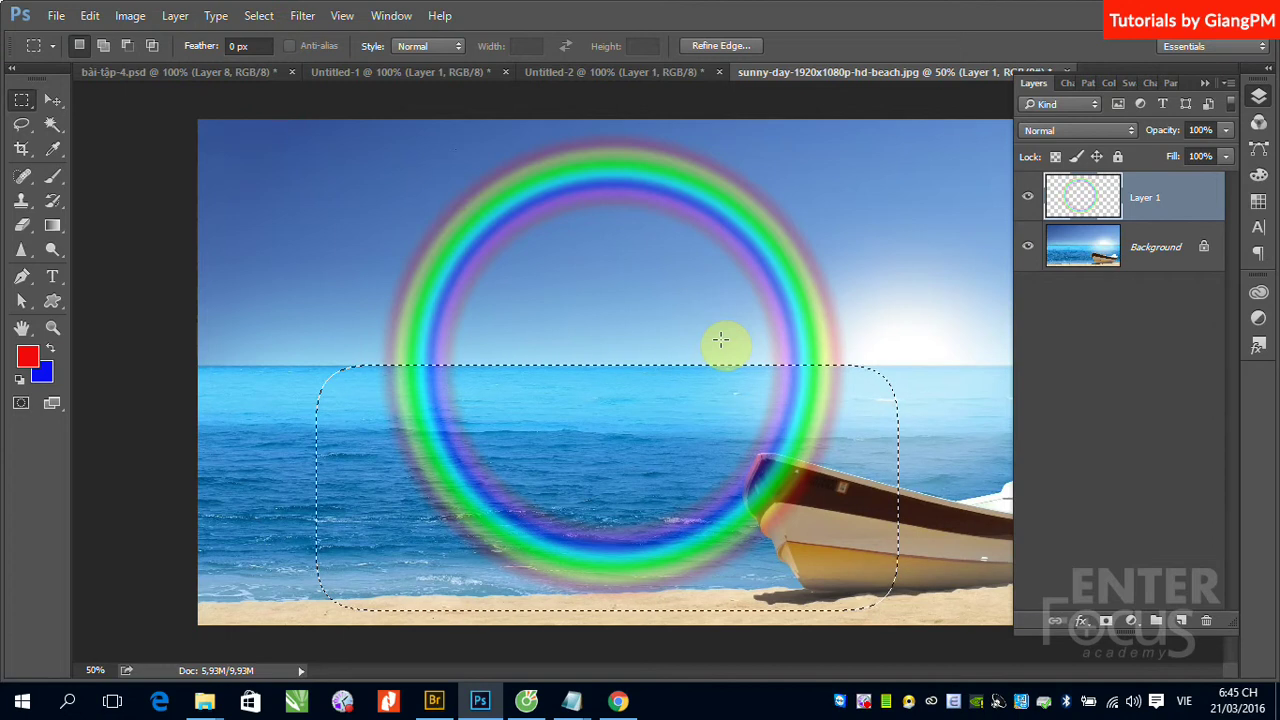
key("Delete")
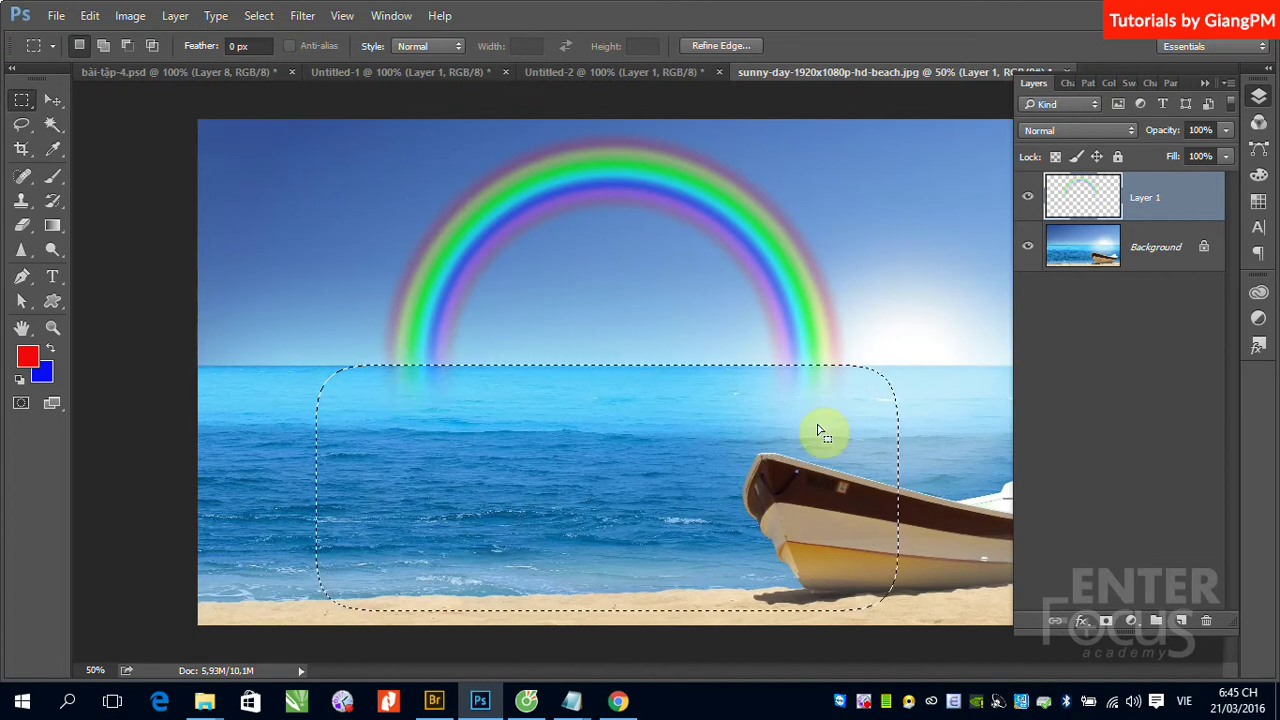
key("Delete")
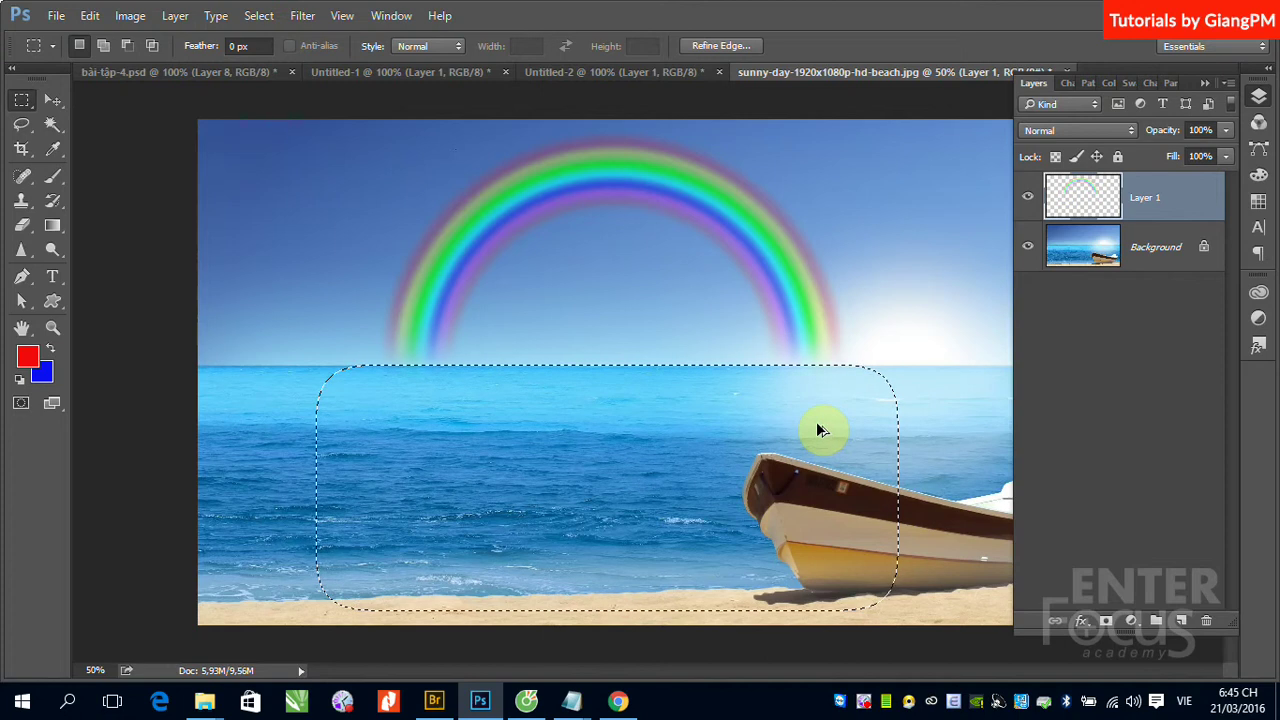
- Undo the 50 px cut, feather the selection 200 px instead, delete, and deselect
key("ctrl+z")
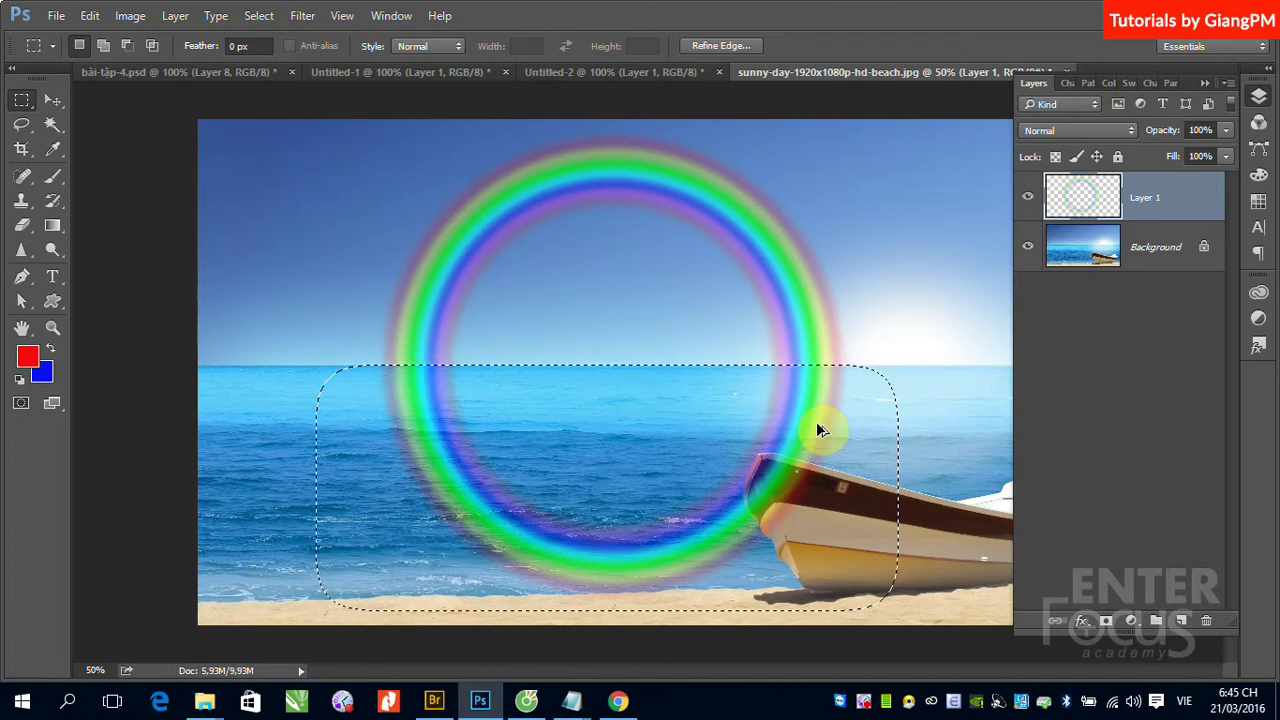
key("ctrl+alt+z")
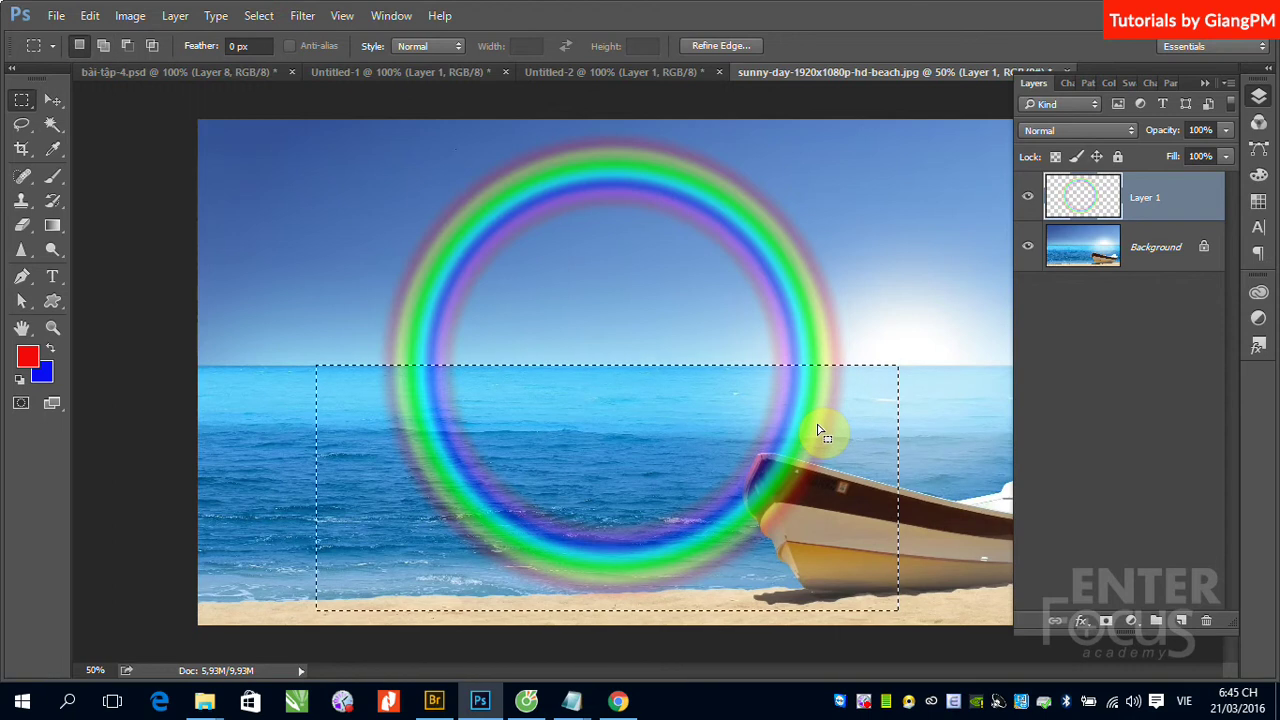
key("shift+F6")
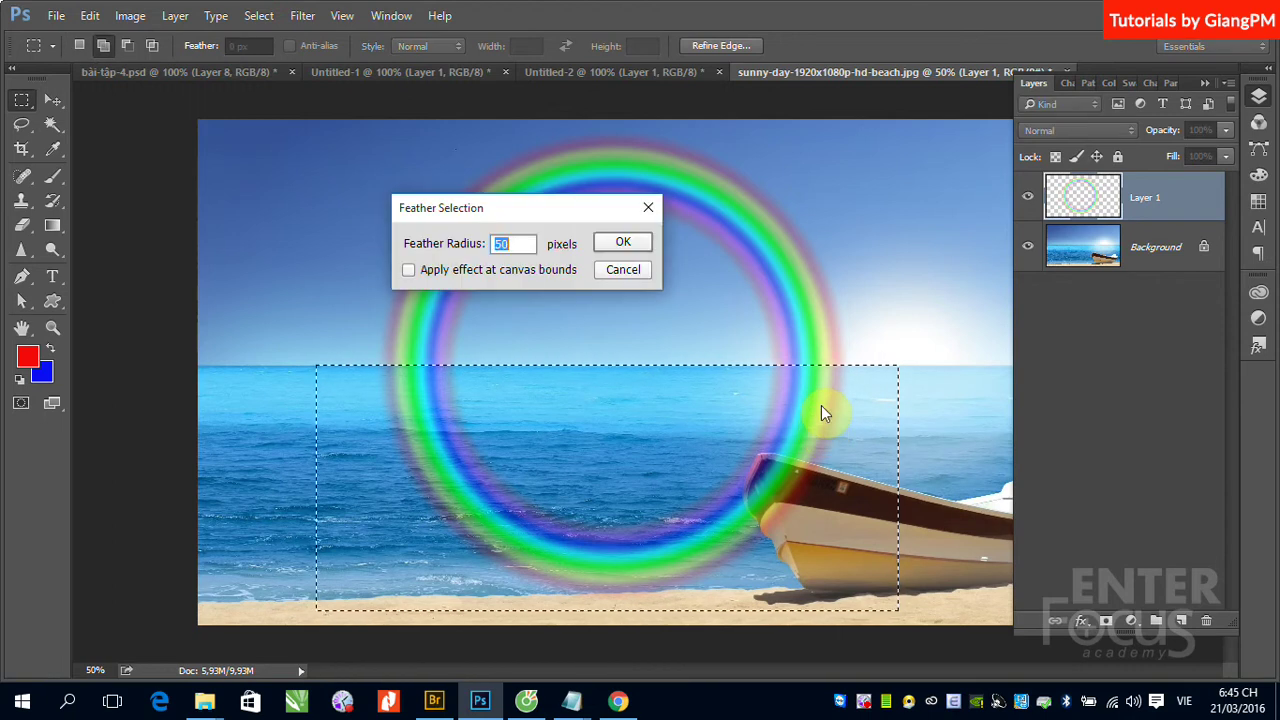
type("200")
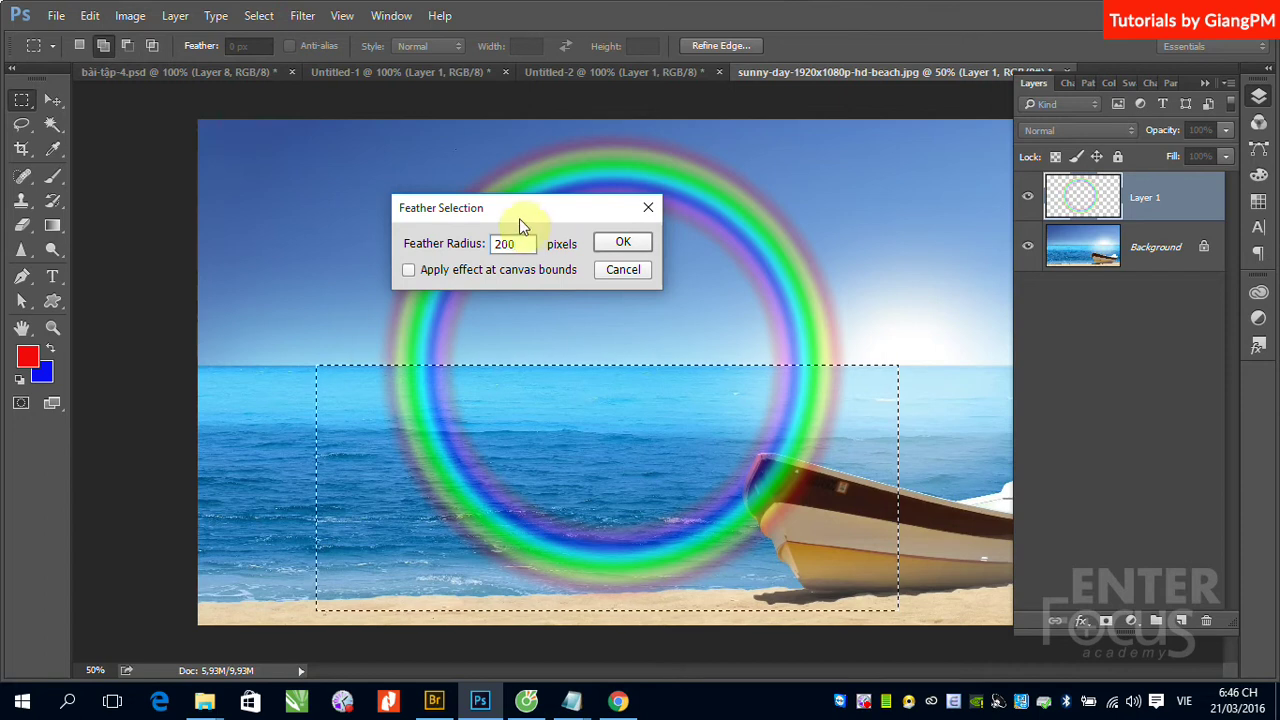
left_click(620, 243)
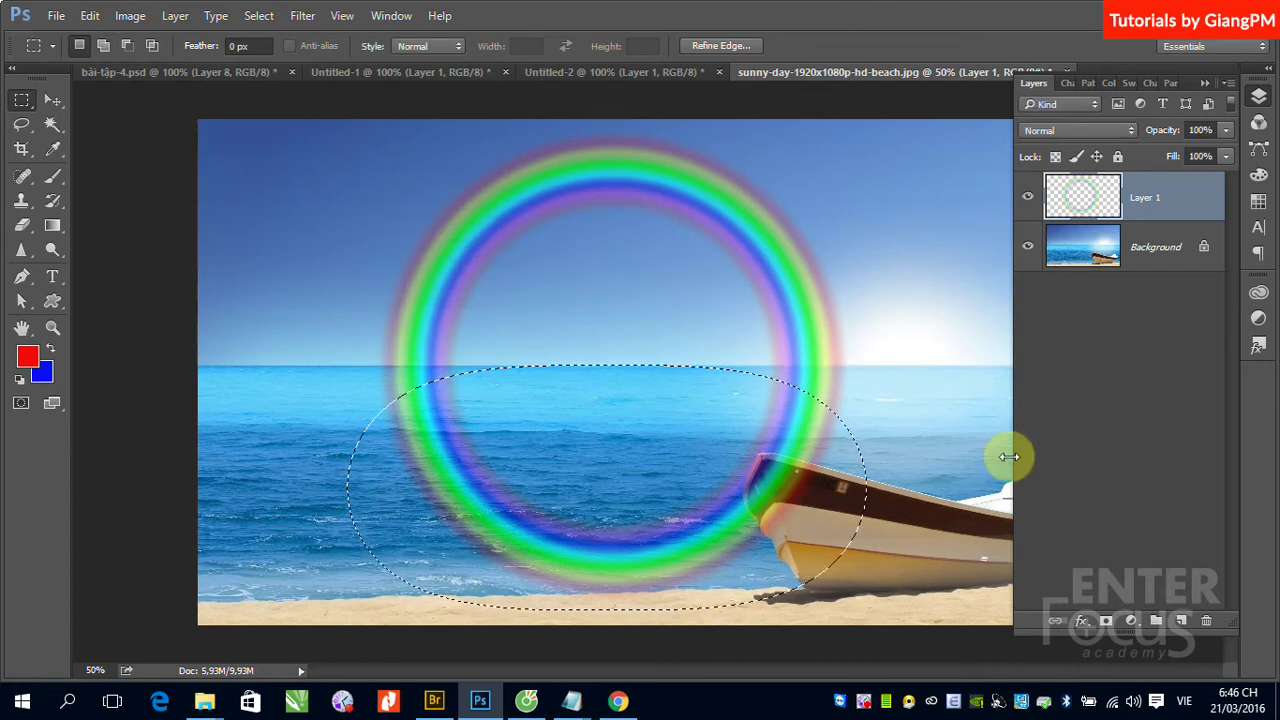
key("Delete")
key("Delete")
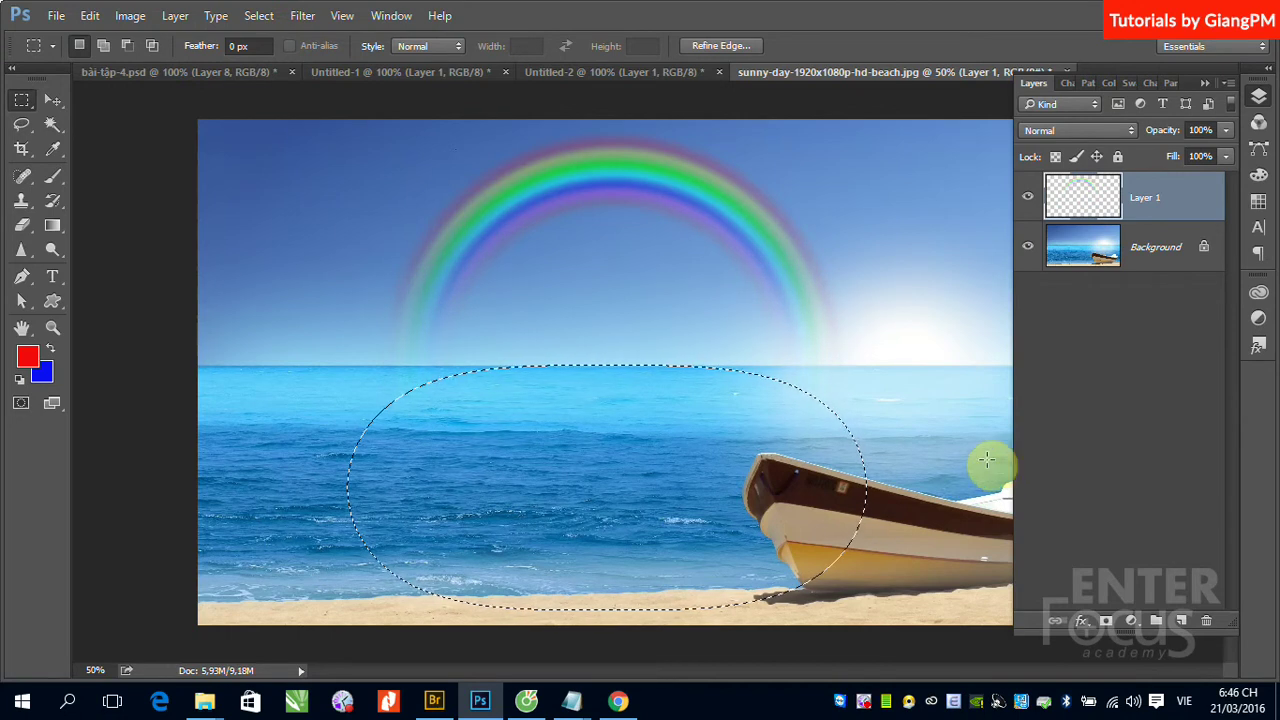
left_click(987, 459)
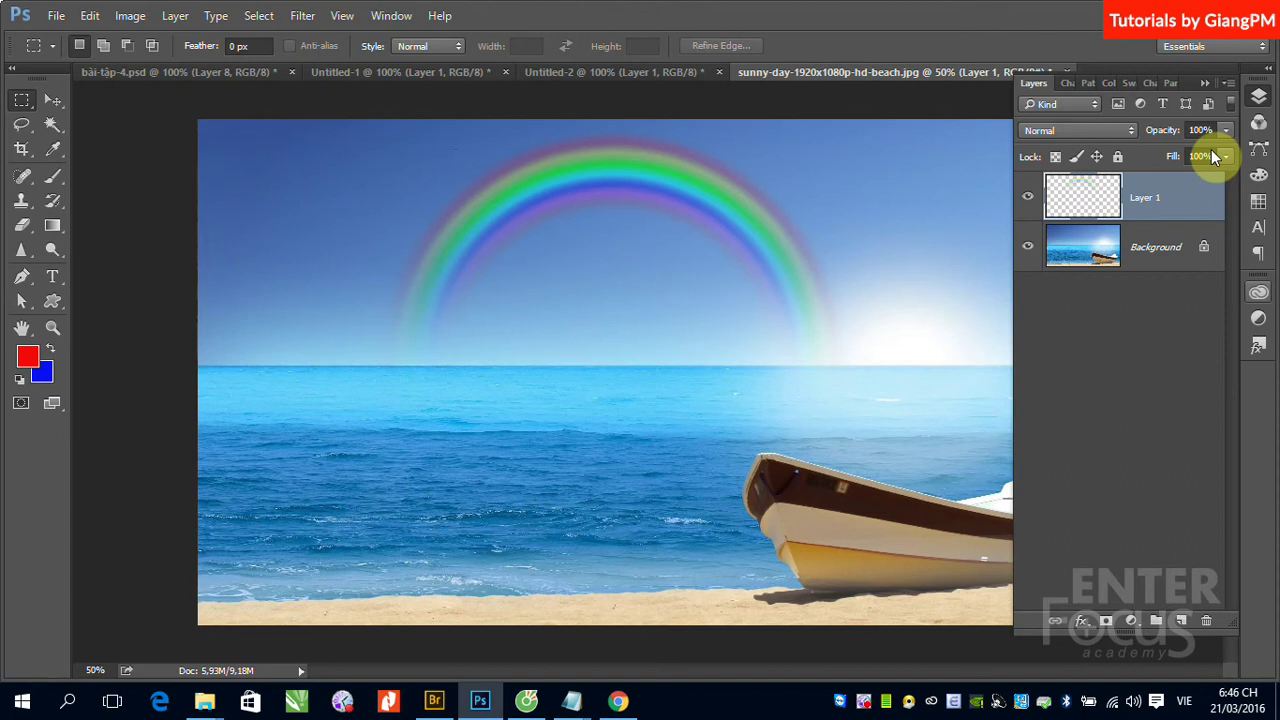
- Lower Layer 1's opacity to 50% with number keys
key("9")
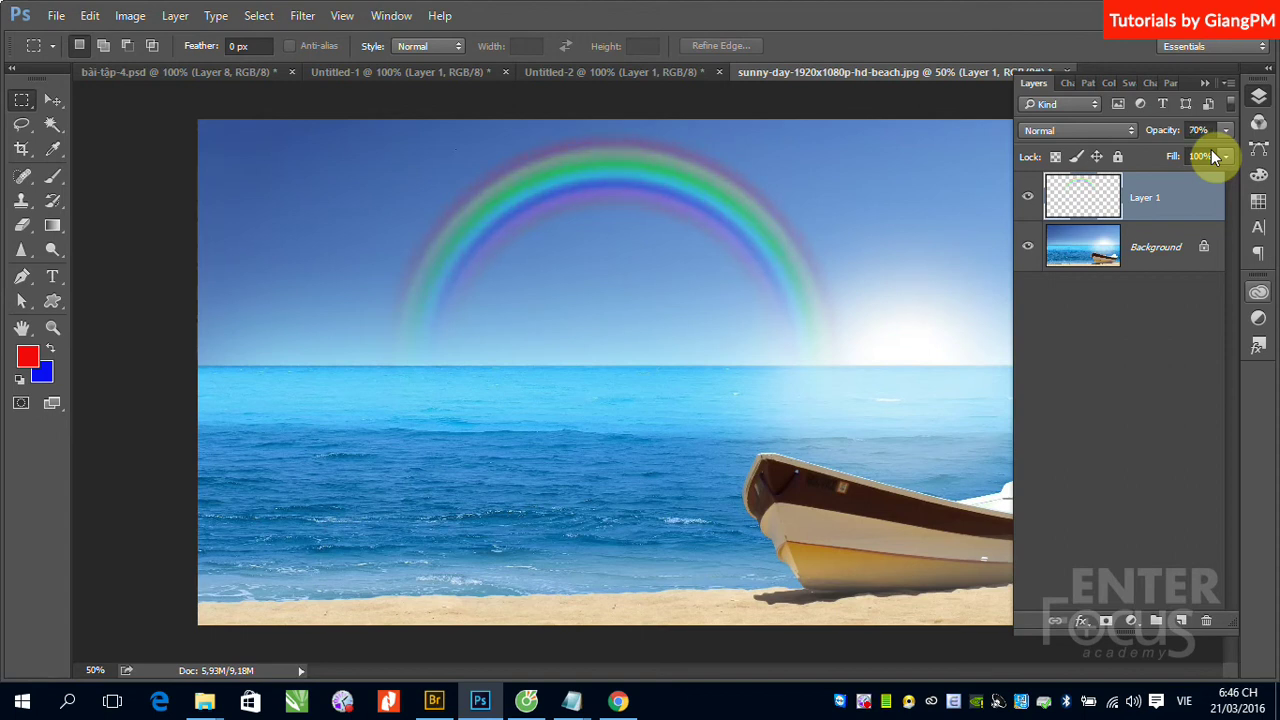
key("5")
- Duplicate the rainbow layer and flip the copy vertically
key("ctrl+j")
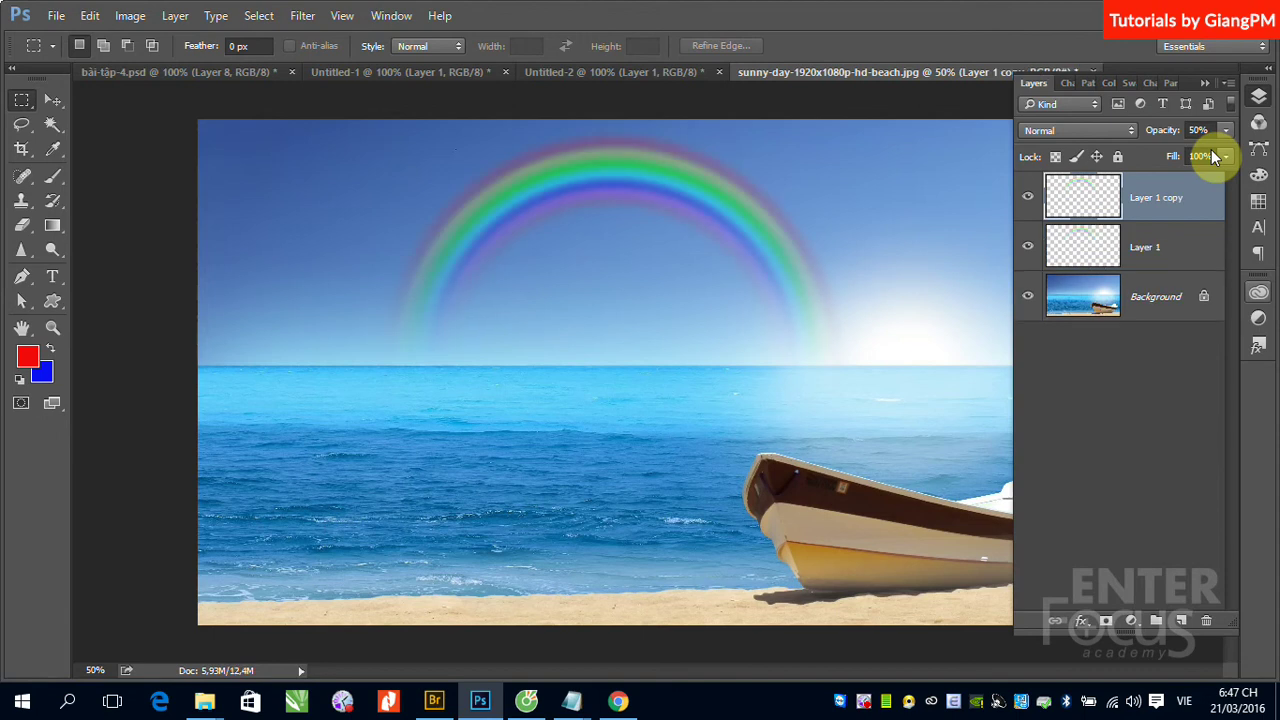
left_click(92, 18)
left_click(160, 375)
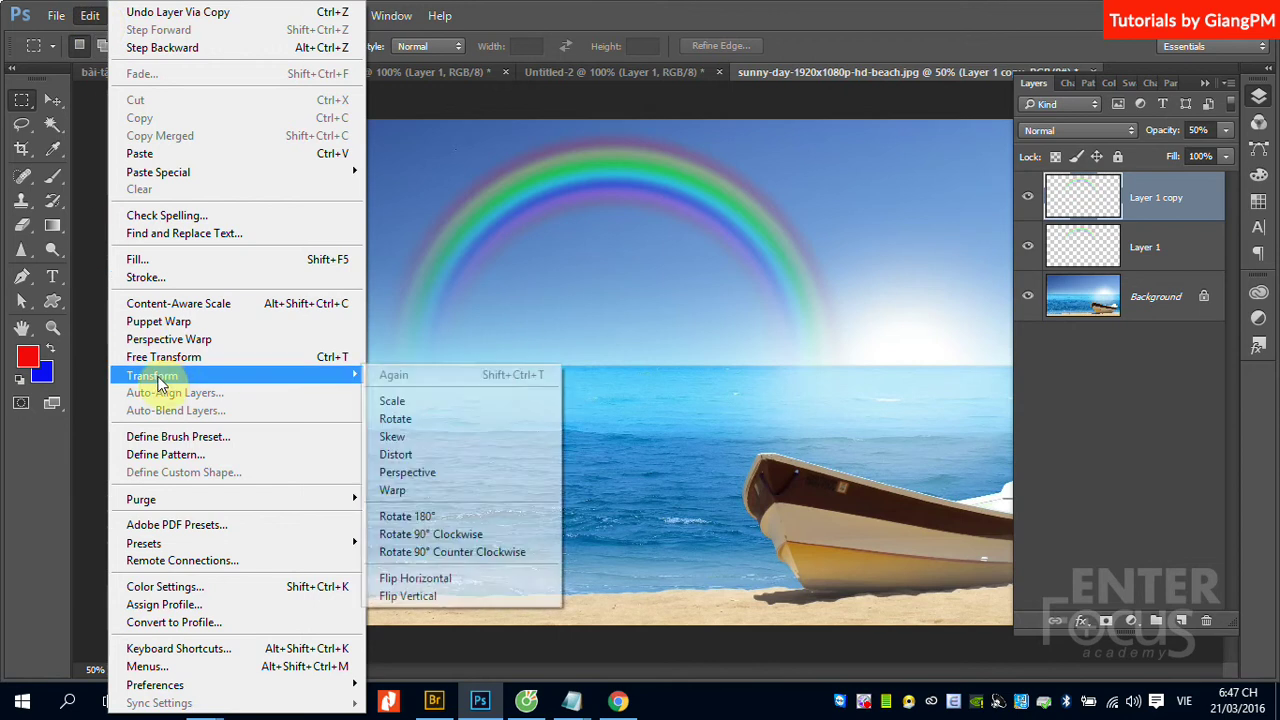
left_click(428, 596)
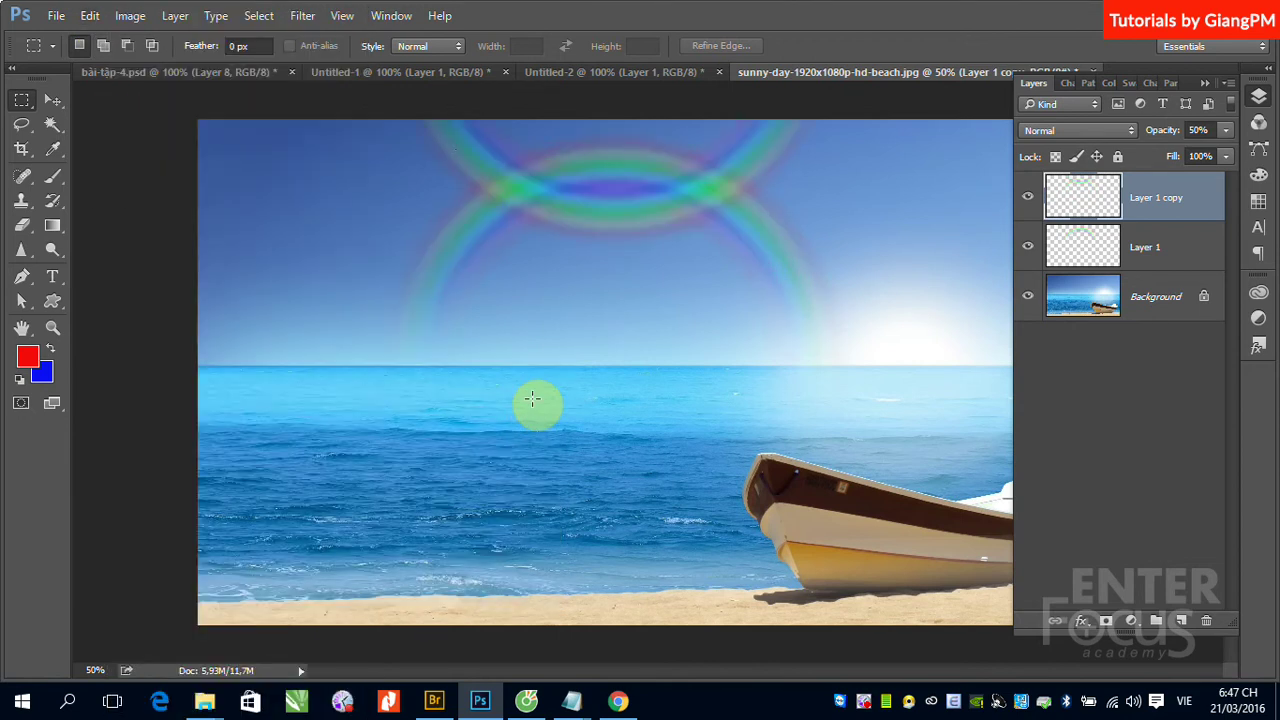
- Move Layer 1 copy down about 112 px so both rings line up into one
left_click(52, 104)
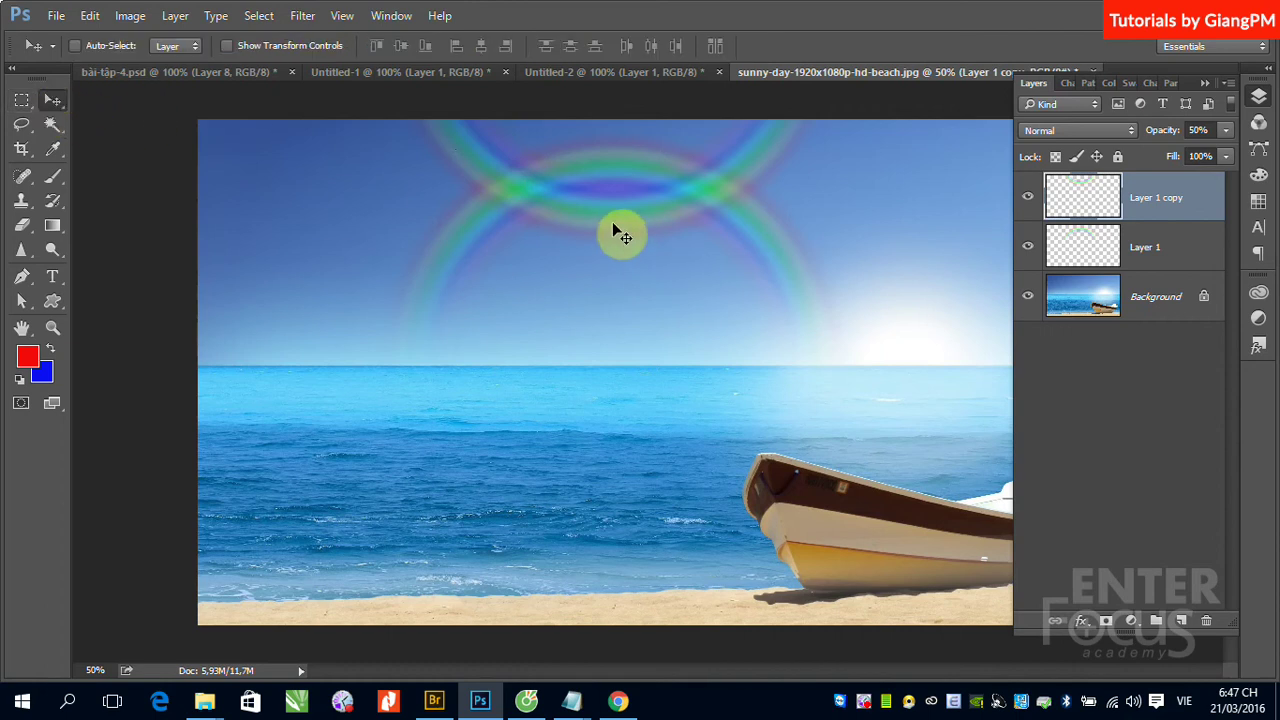
left_click_drag(615, 250, 623, 570)
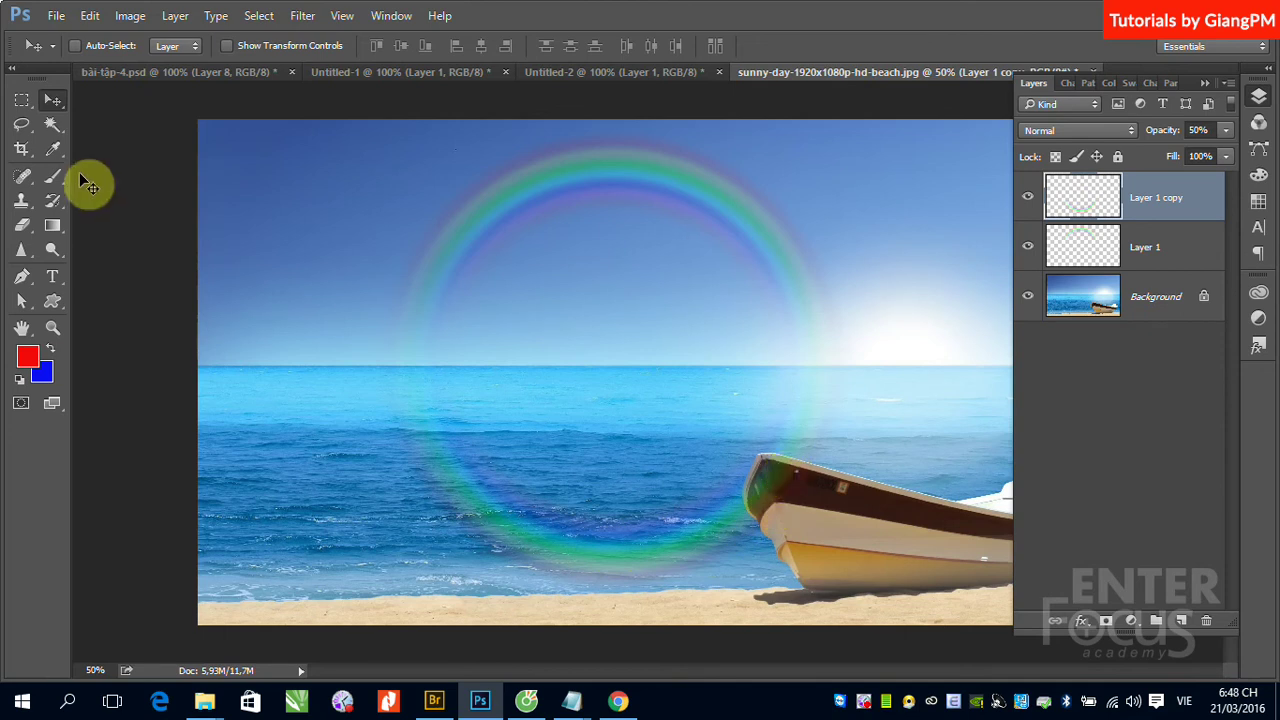
left_click(22, 124)
- Lasso the boat's bow, delete the rainbow there, and deselect
left_click_drag(770, 537, 760, 462)
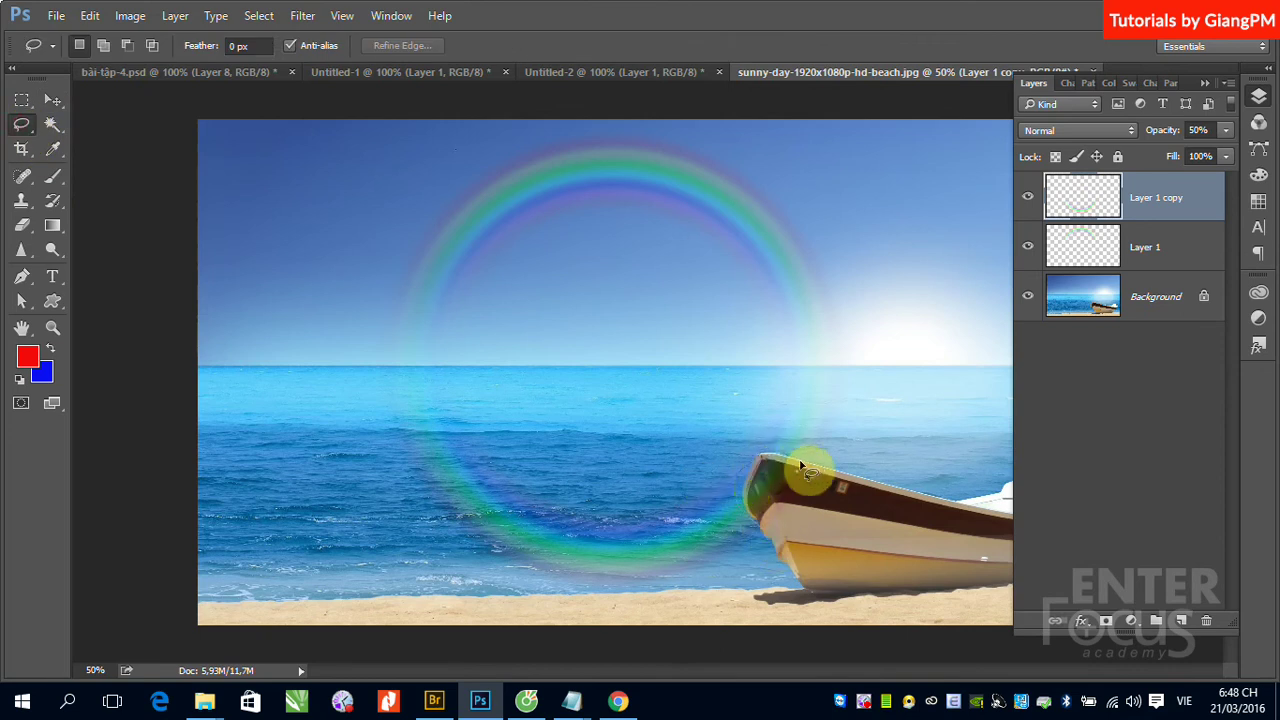
left_click_drag(758, 458, 760, 532)
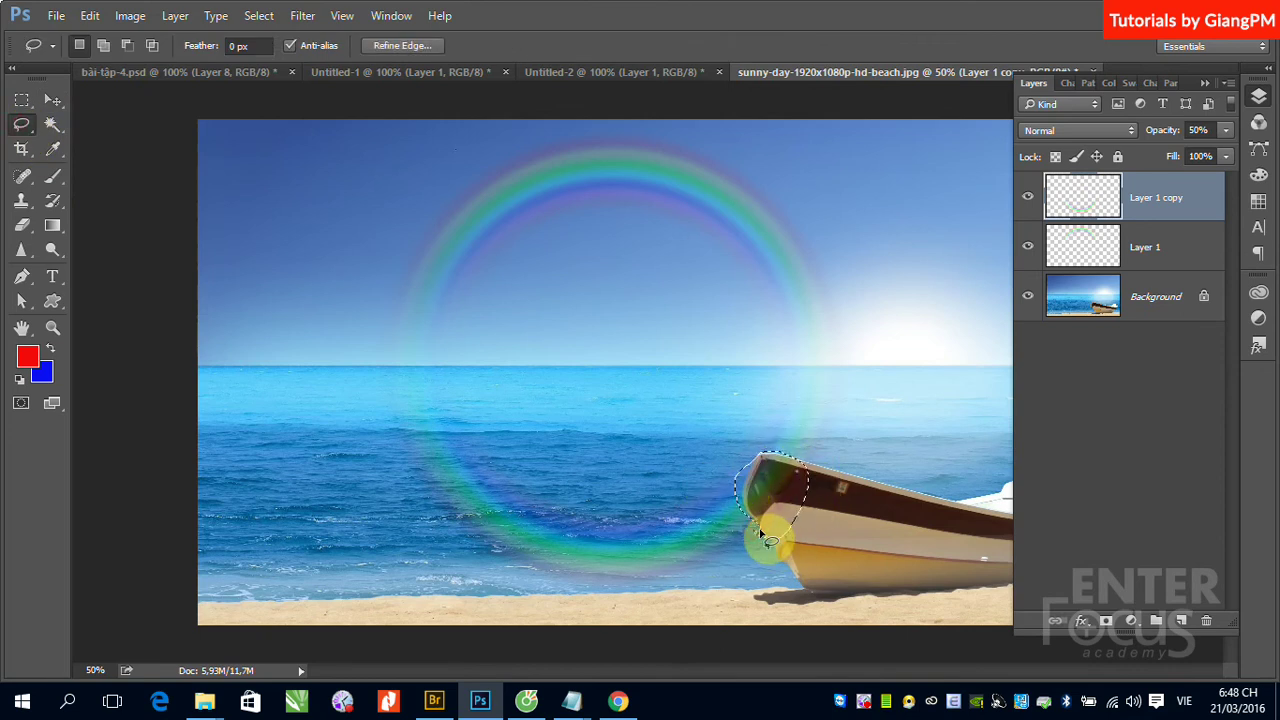
key("Delete")
key("ctrl+d")
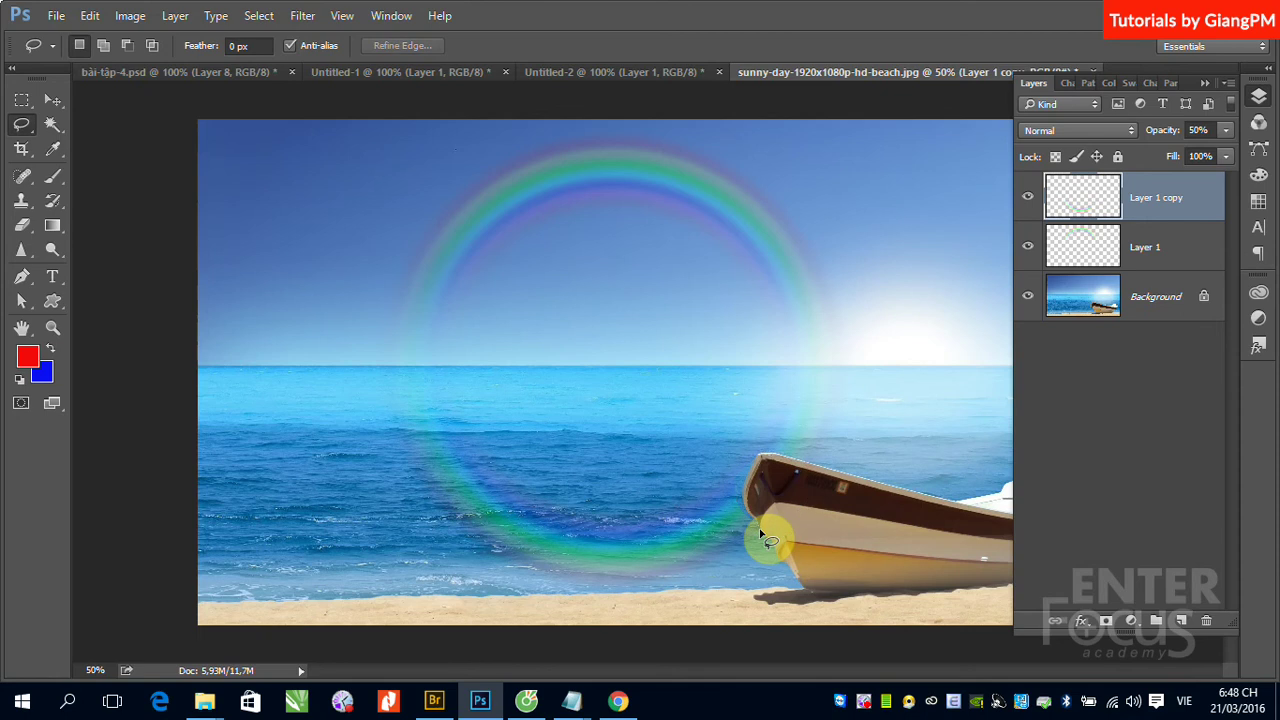
- Set Layer 1 copy to 30% opacity for a faint reflection
left_click(54, 102)
right_click(565, 560)
left_click(612, 570)
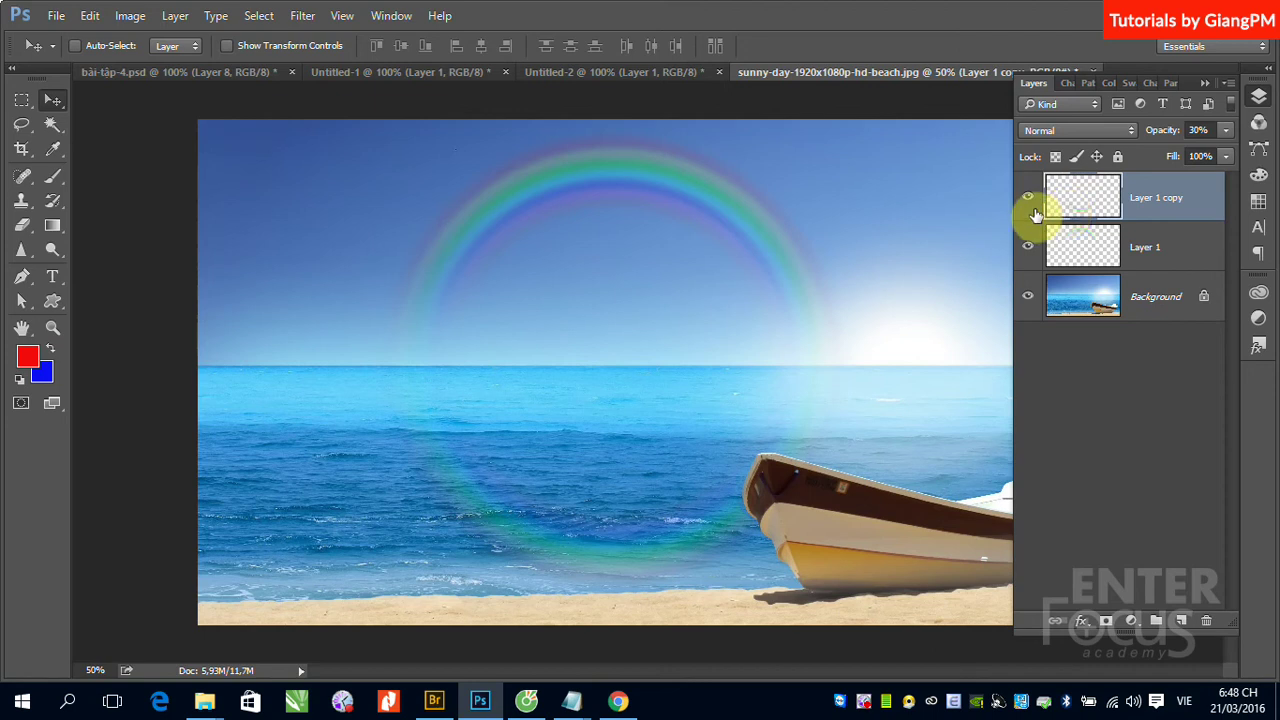
- Hide Layer 1 copy and Layer 1 and select the Background layer
left_click(1027, 197)
left_click(1027, 246)
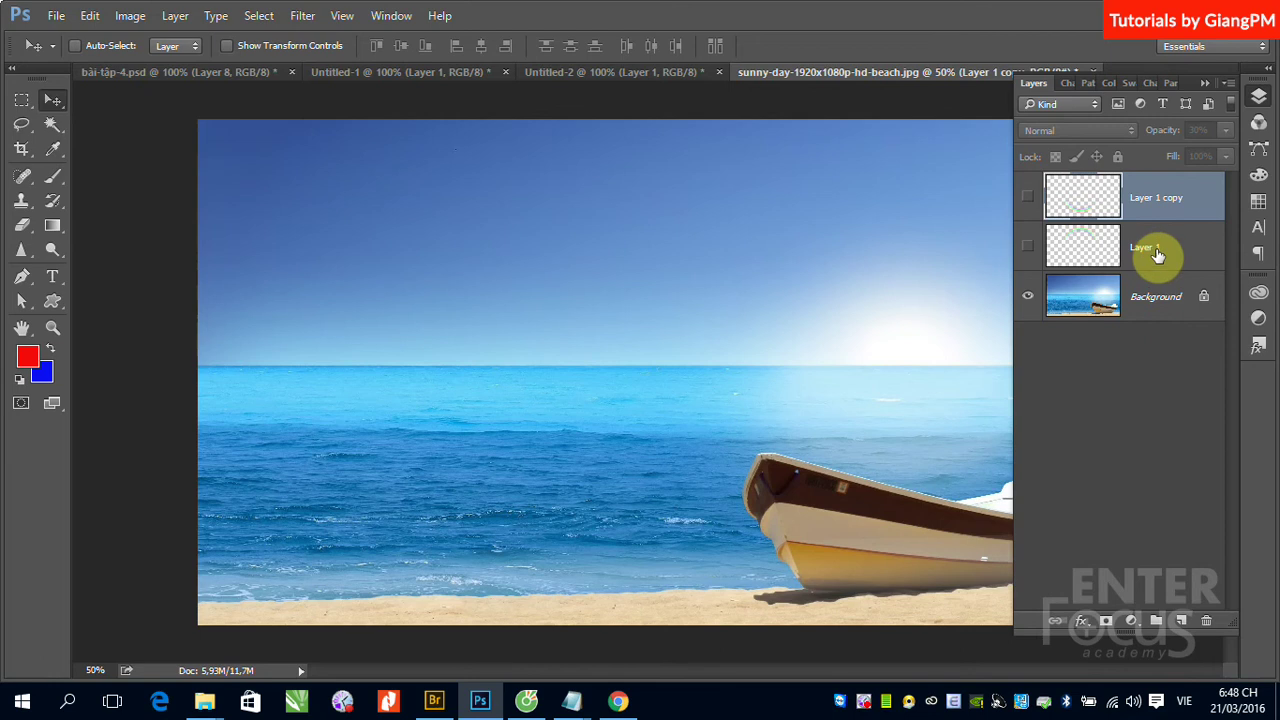
left_click(1152, 305)
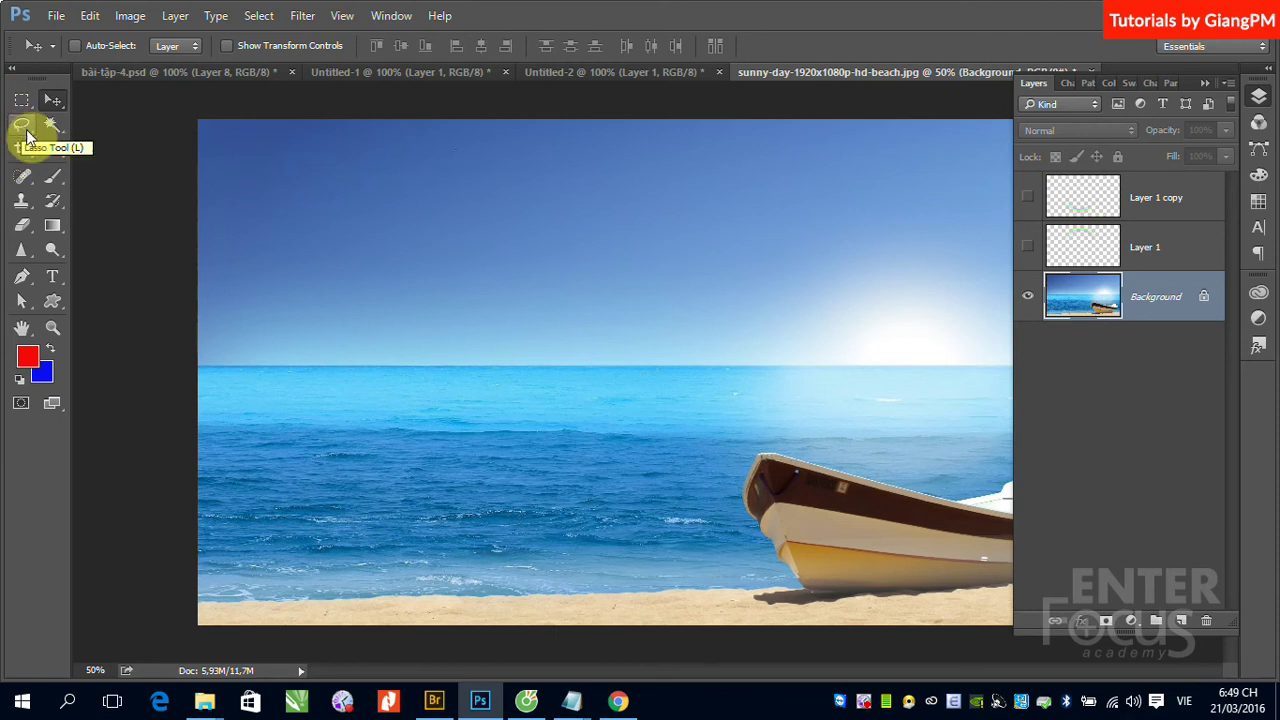
left_click(63, 230)
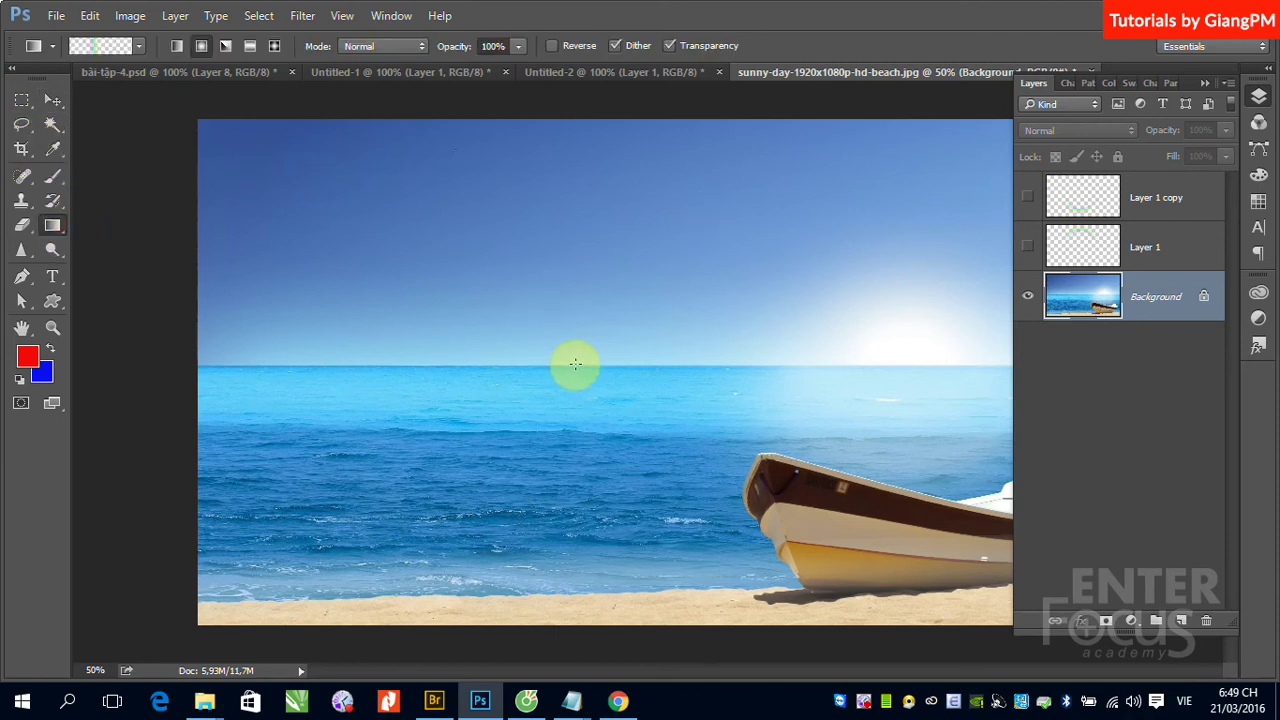
- Drag a radial rainbow gradient along the horizon on the Background photo
left_click_drag(580, 367, 1125, 385)
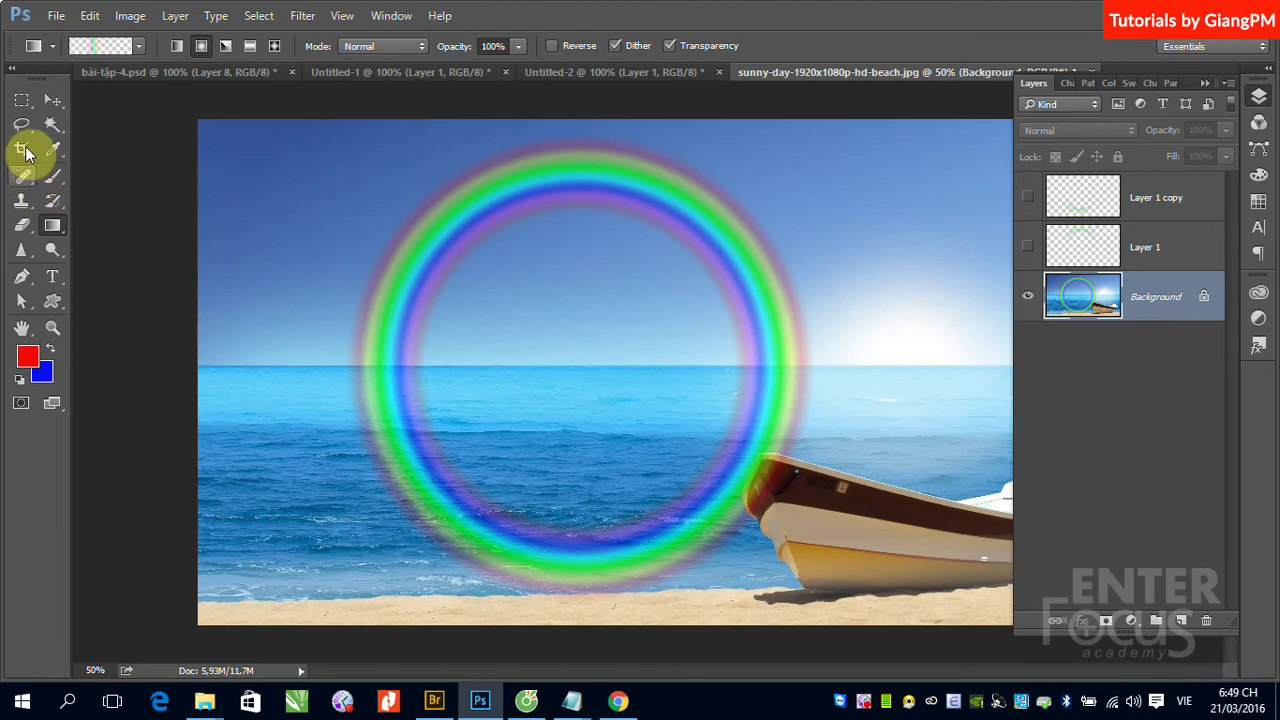
left_click(22, 100)
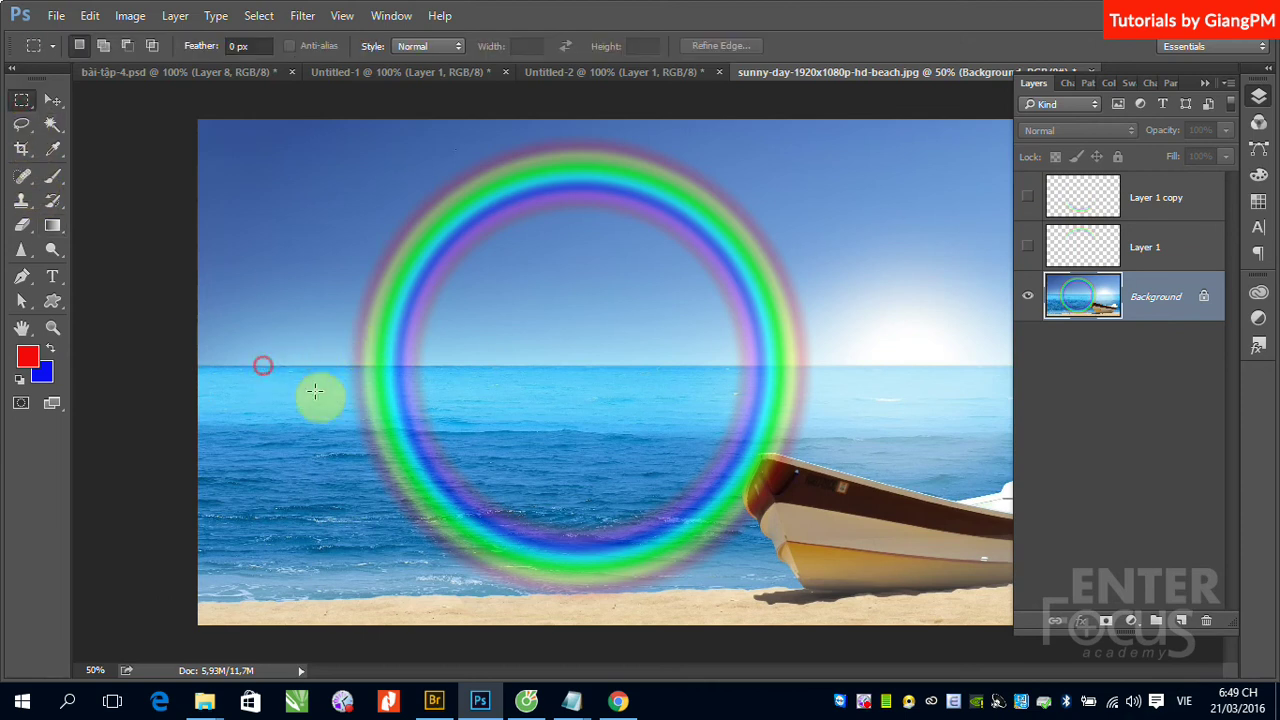
- Select the lower sea and beach with a 200-pixel feather
left_click_drag(263, 366, 918, 632)
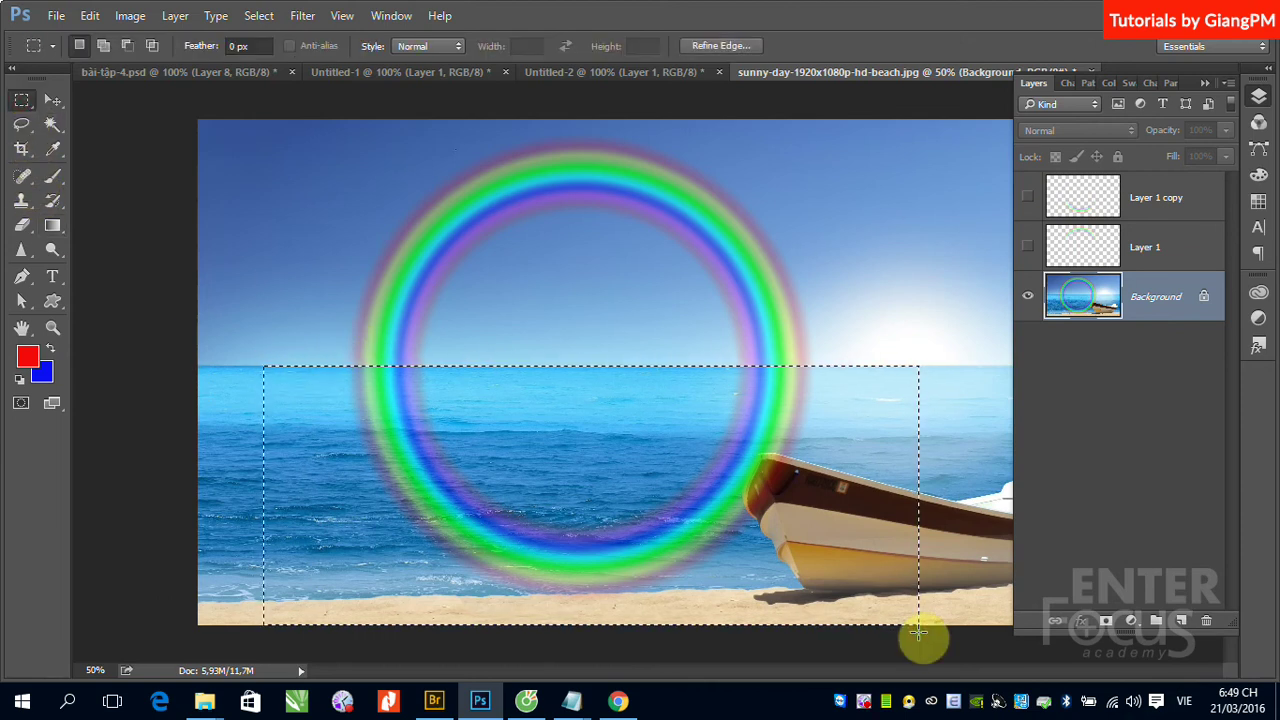
key("shift+F6")
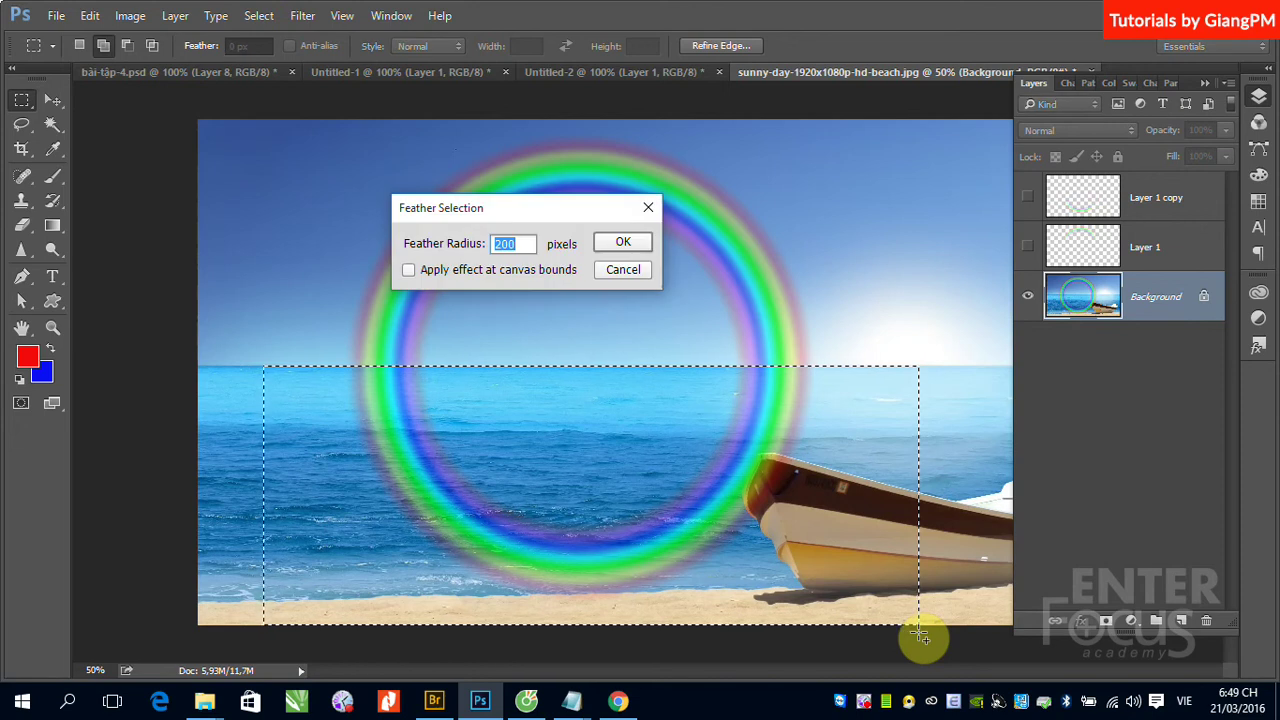
key("Return")
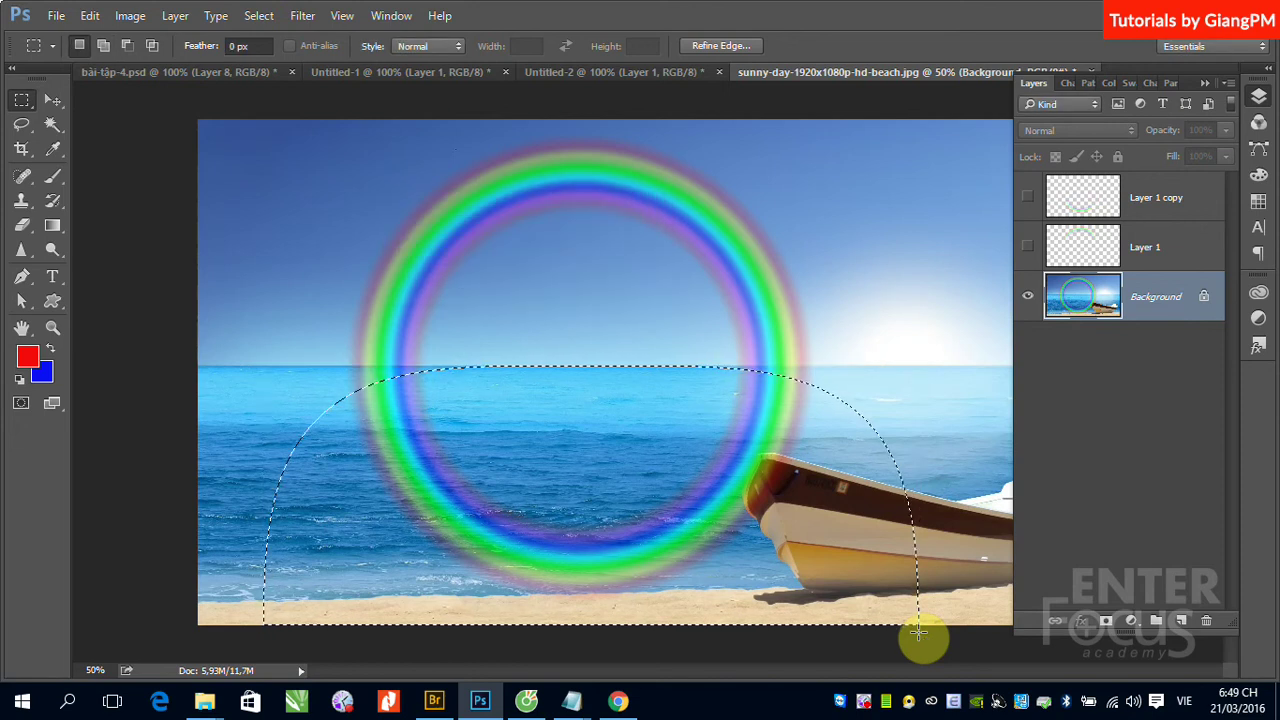
- Cancel the Fill dialog and convert the Background into editable Layer 0
key("shift+F5")
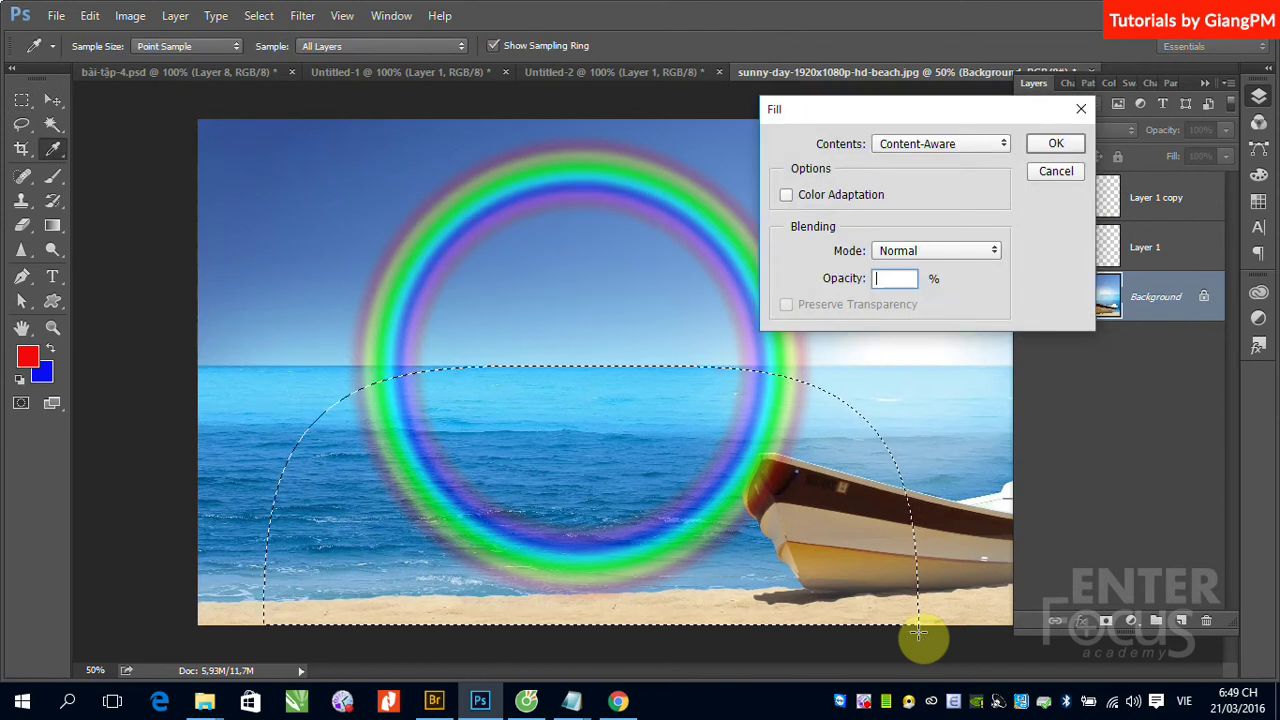
left_click(1050, 180)
key("m")
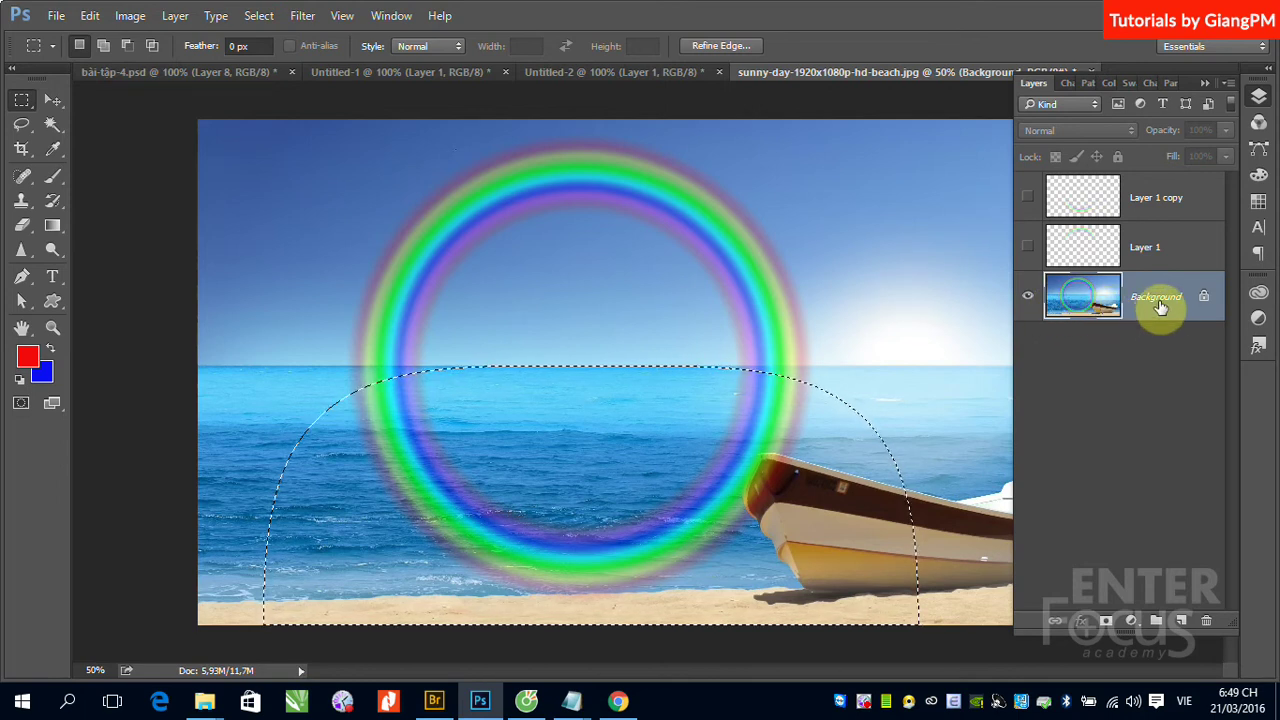
double_click(1160, 307)
left_click(806, 222)
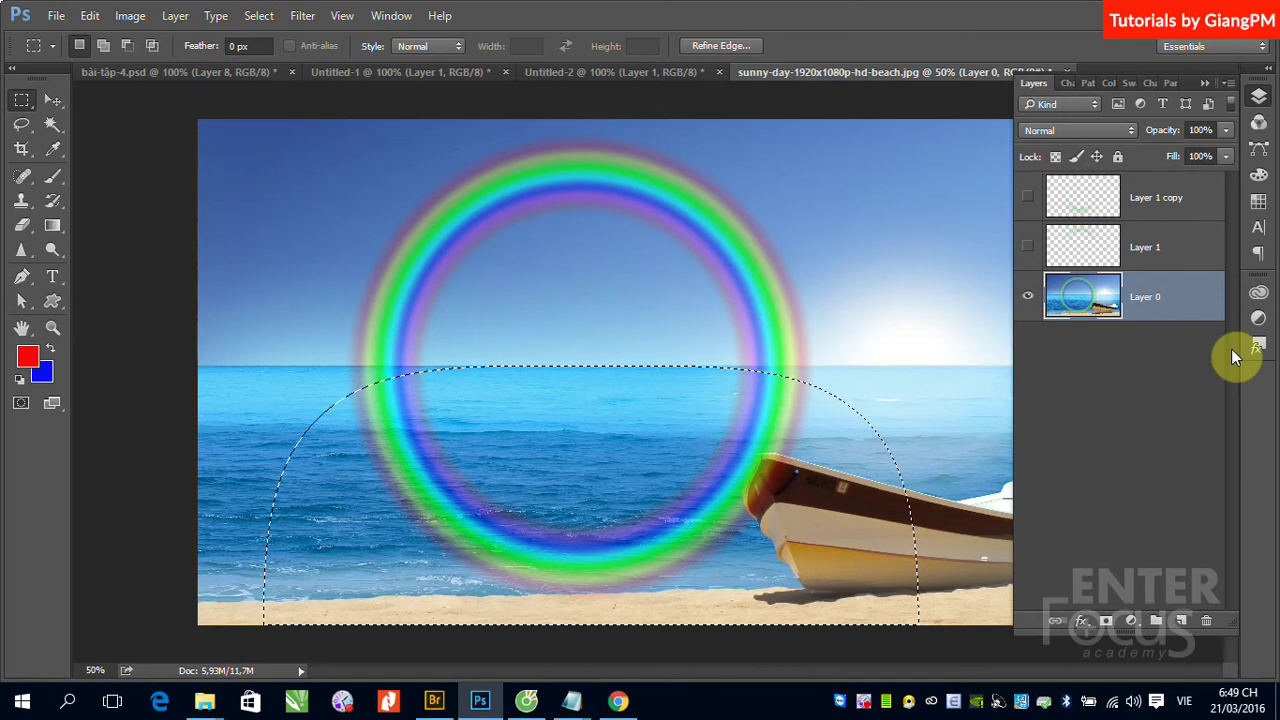
key("Delete")
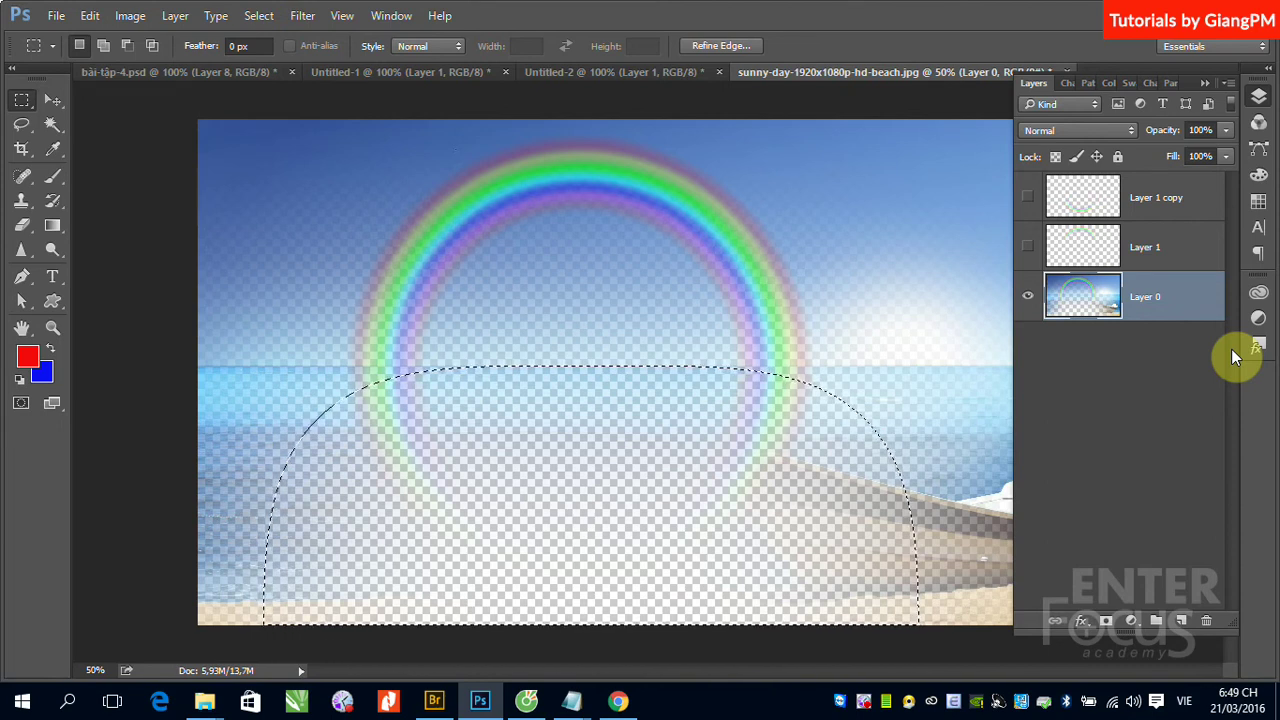
key("ctrl+z")
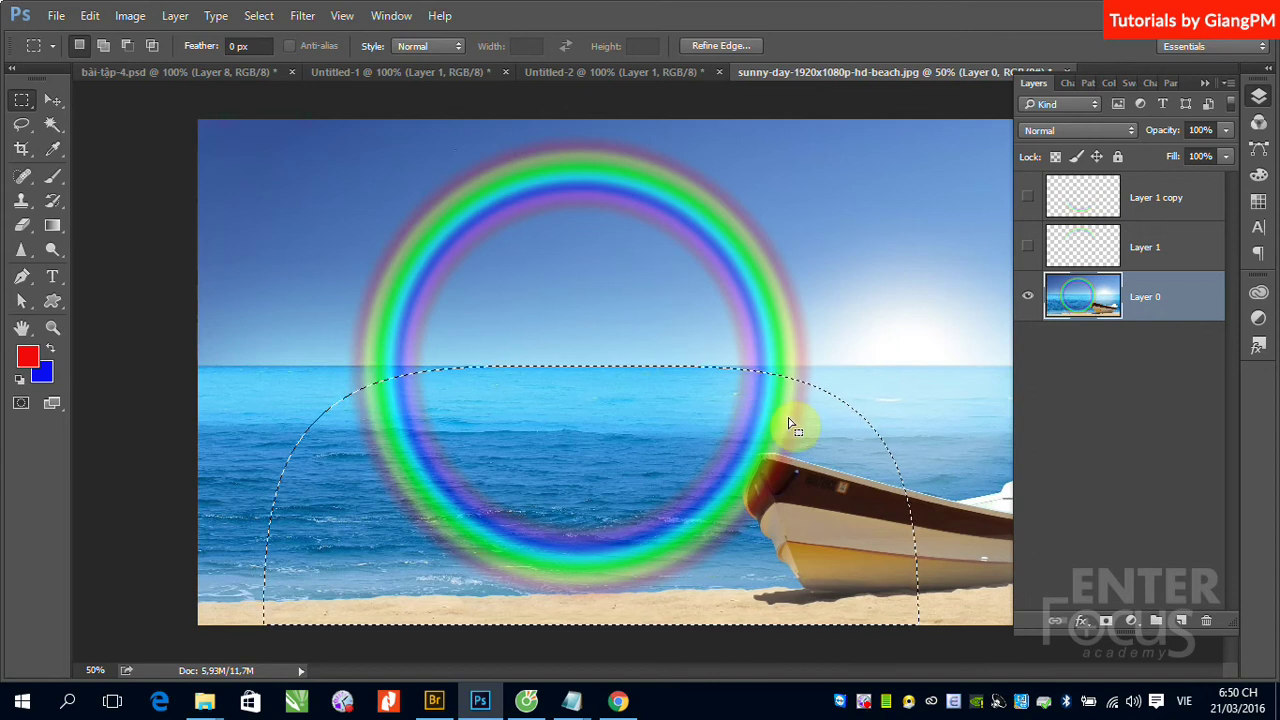
- Fill the feathered selection with History contents instead of Content-Aware
left_click(88, 15)
left_click(340, 259)
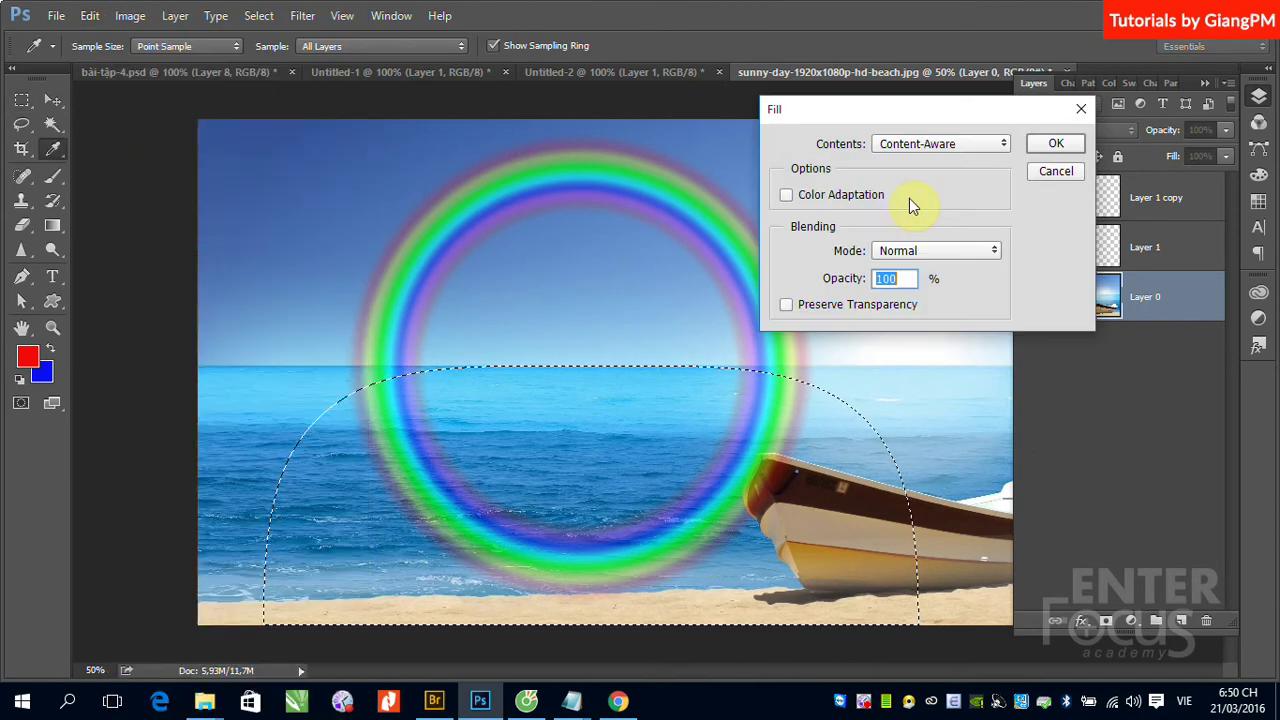
left_click(935, 146)
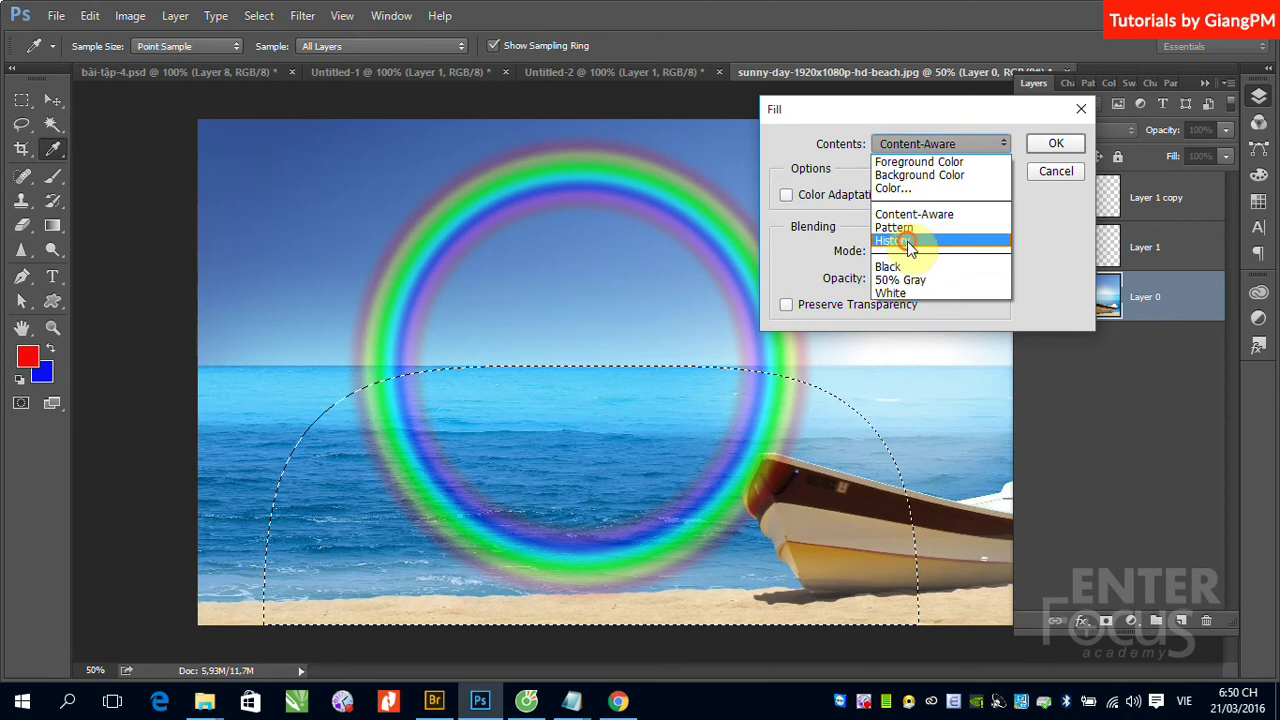
left_click(905, 237)
left_click(1050, 145)
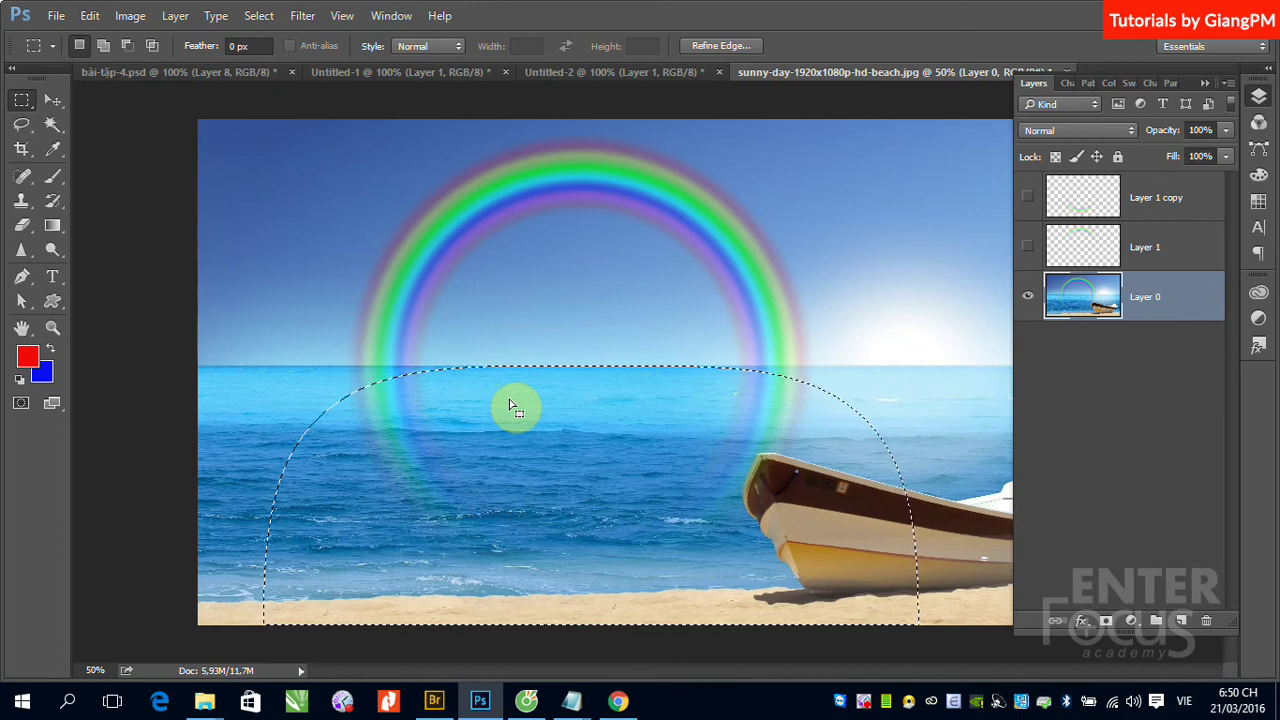
- Repeat the History fill twice more on the selection
left_click(92, 16)
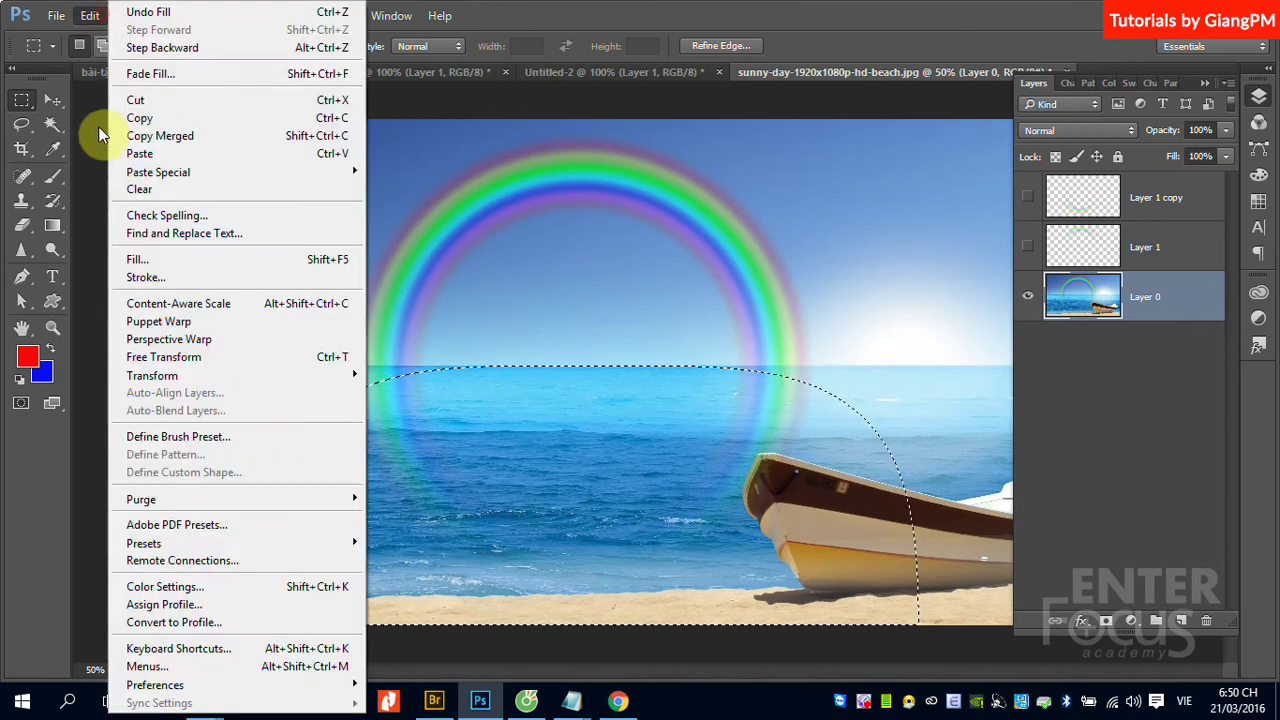
left_click(150, 259)
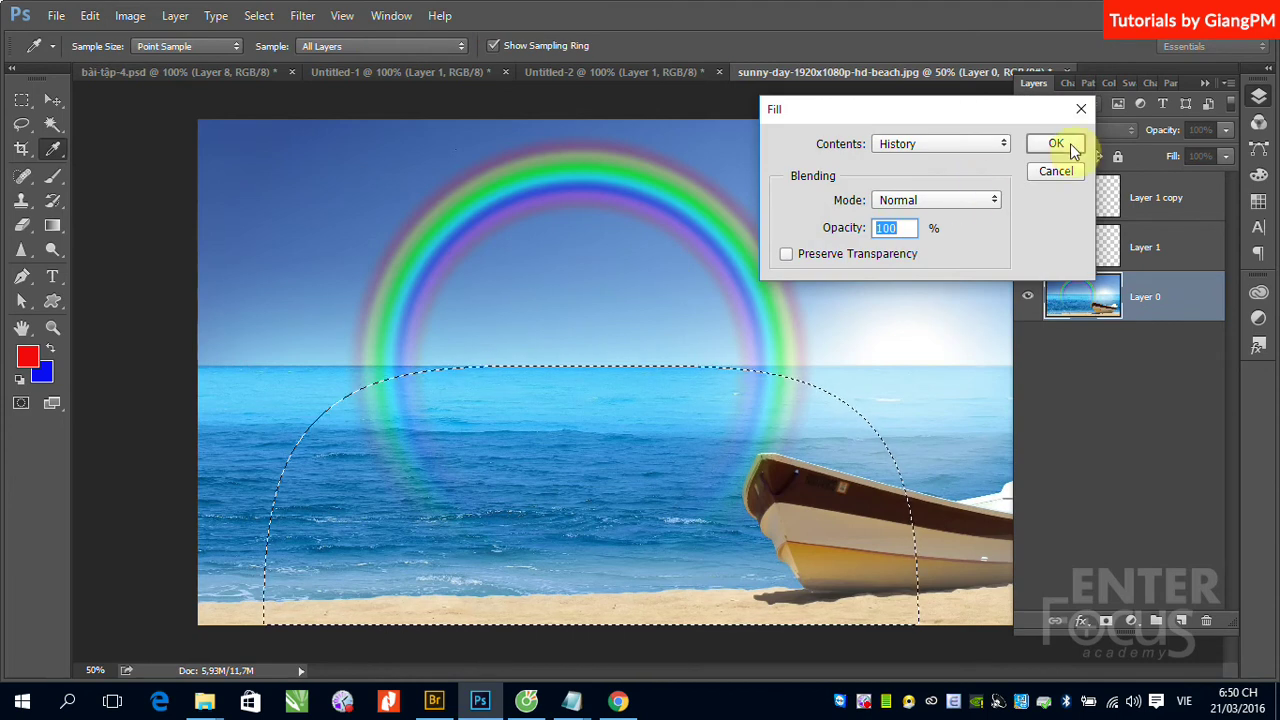
left_click(1066, 145)
key("m")
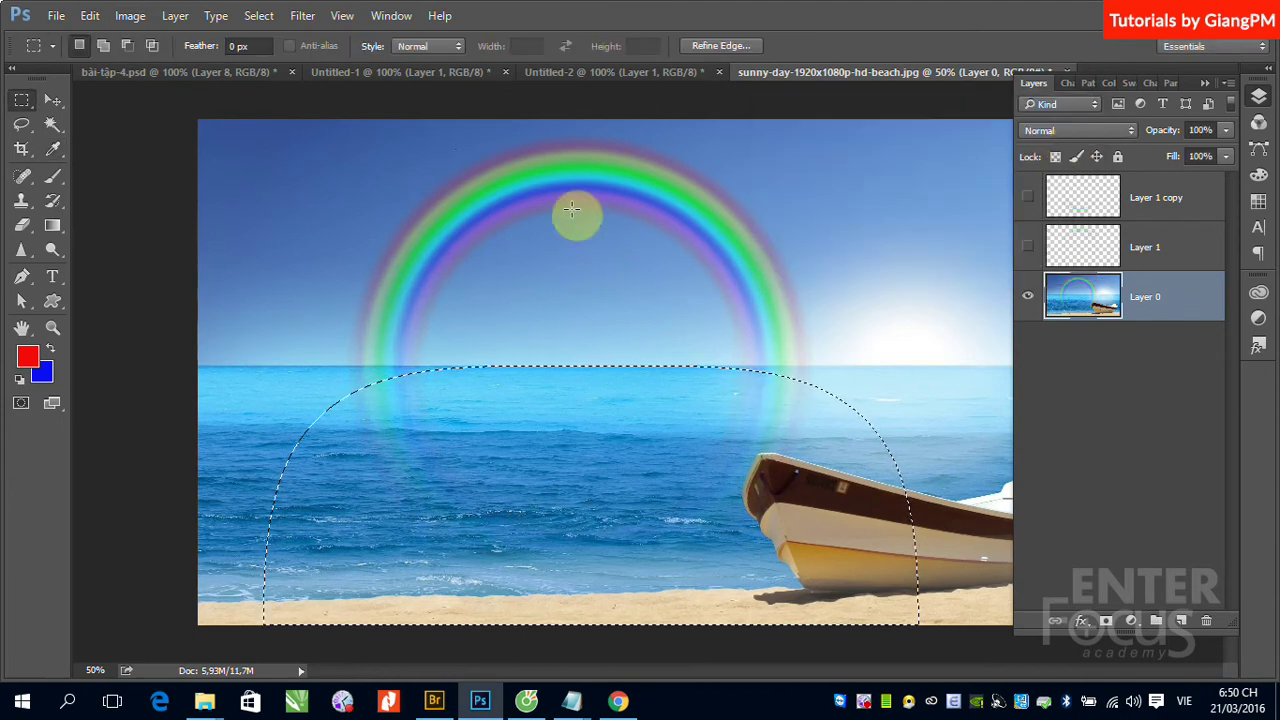
left_click(89, 15)
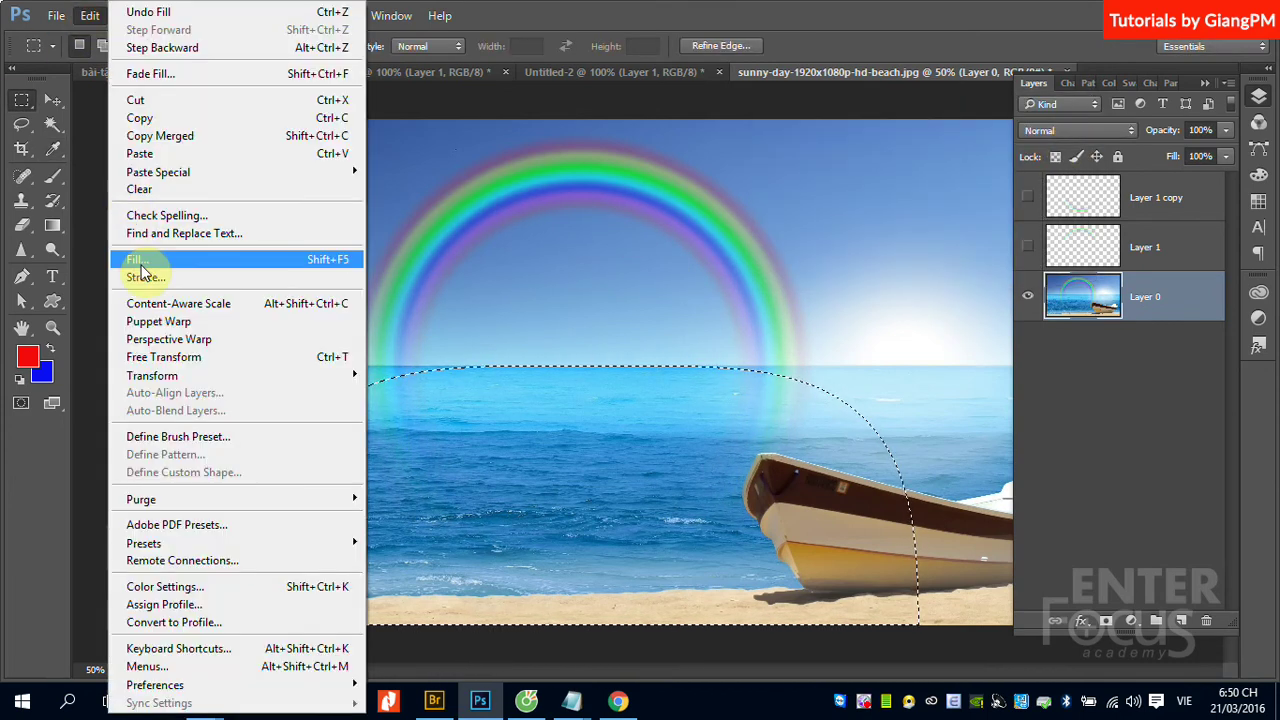
left_click(138, 259)
left_click(1051, 143)
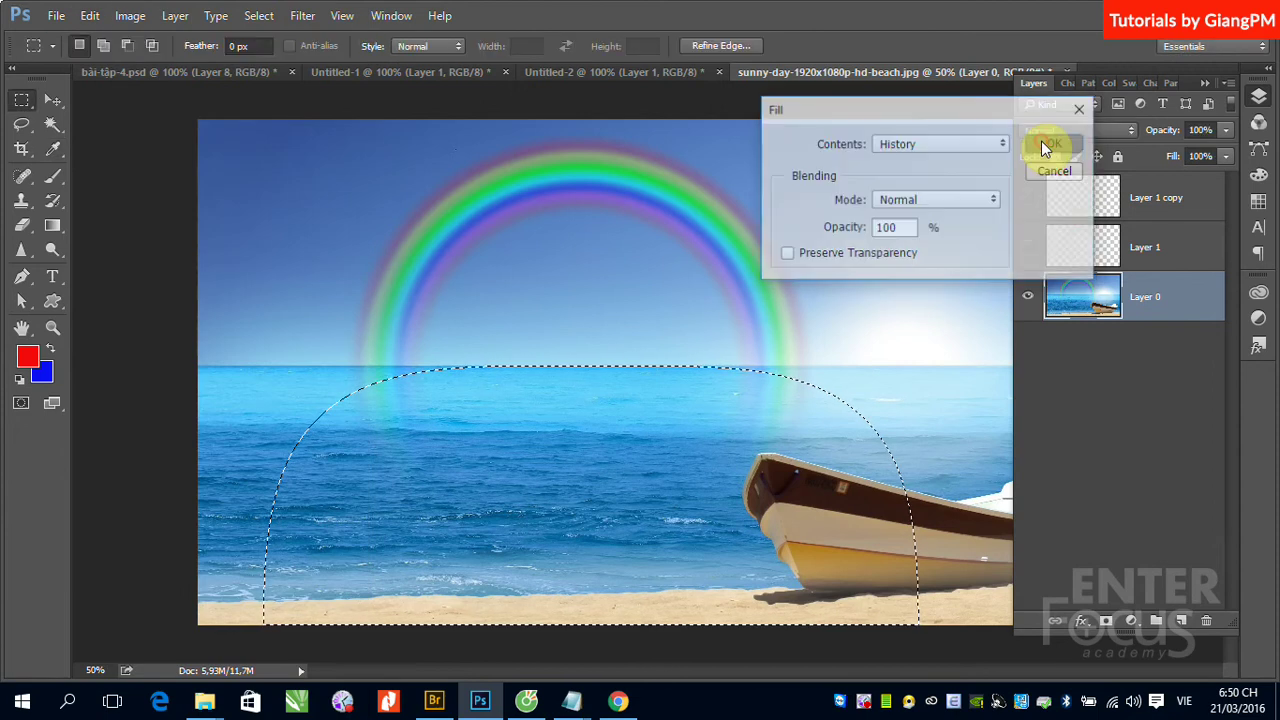
- Apply one final History fill and deselect the dome-shaped area
left_click(89, 15)
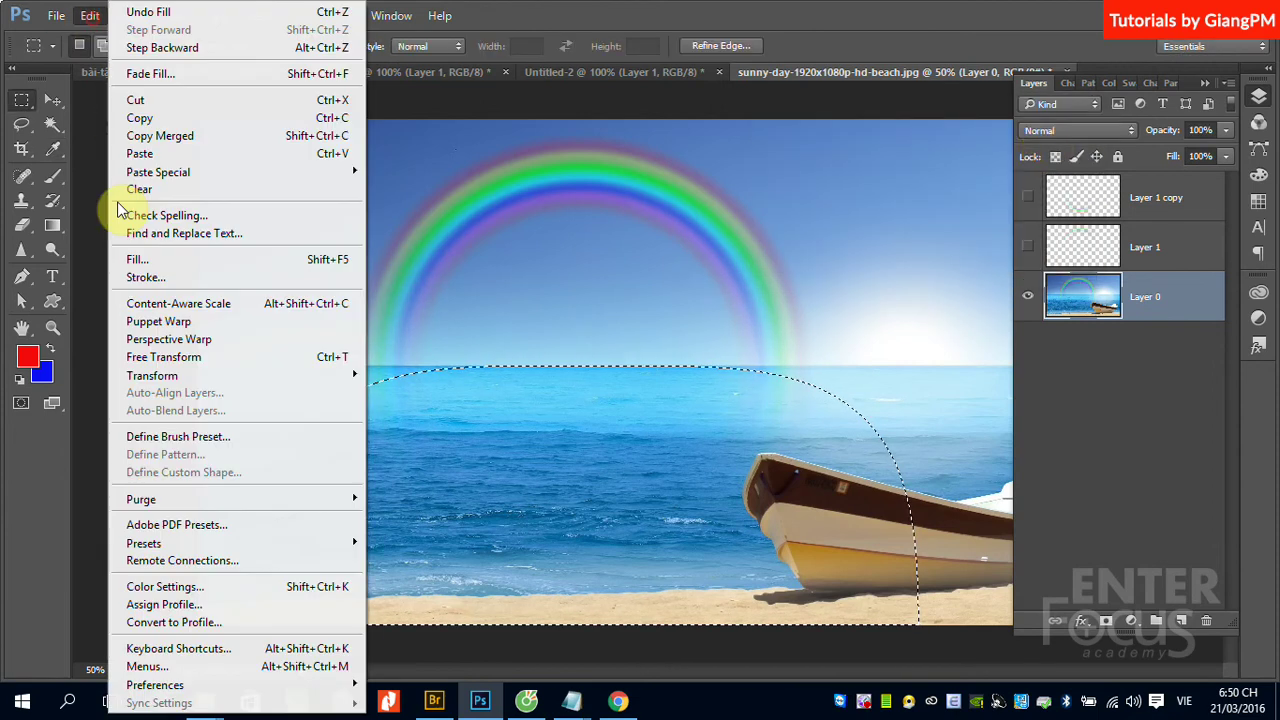
left_click(125, 253)
left_click(1030, 143)
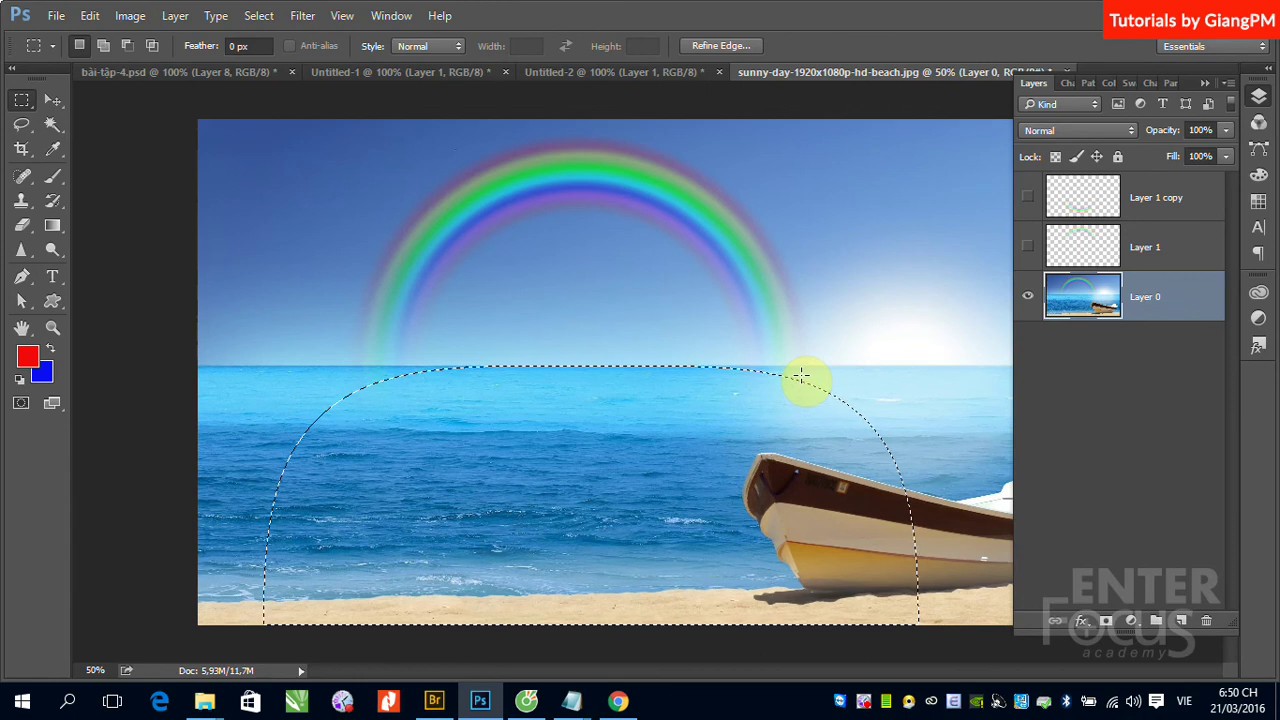
left_click(670, 390)
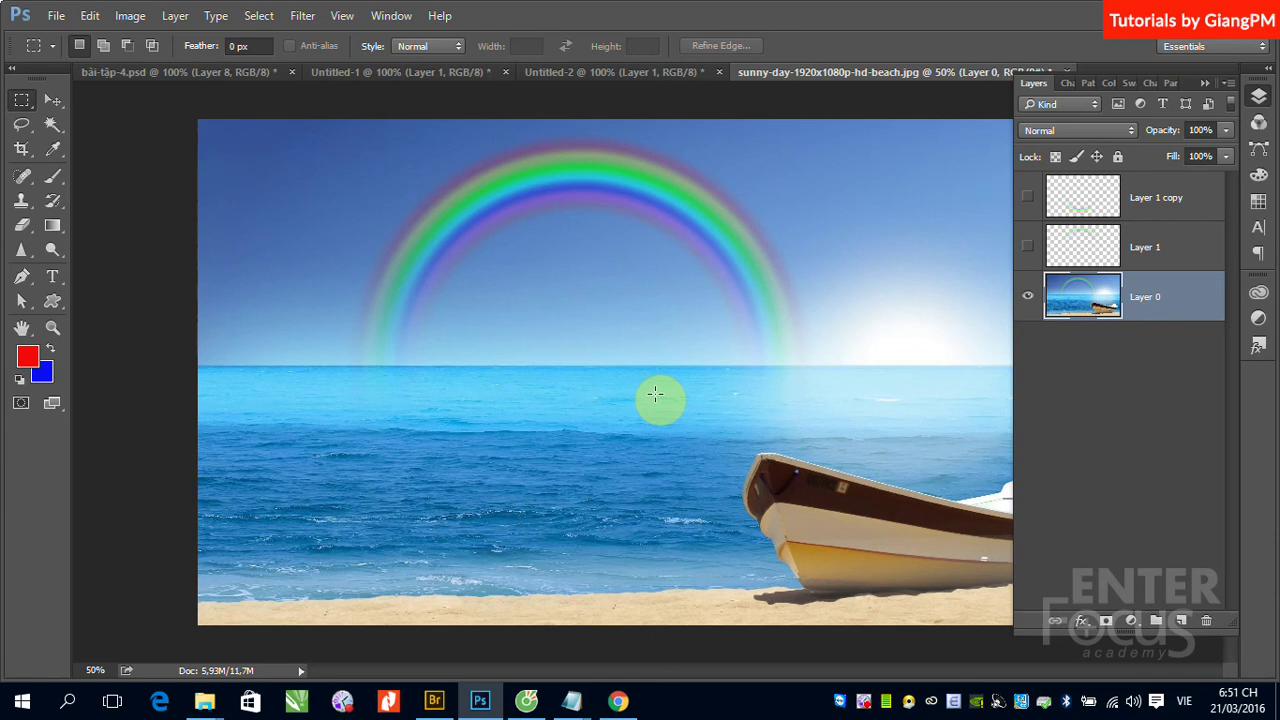
- Turn visibility back on for Layer 1 copy and Layer 1
left_click(1027, 197)
left_click(1028, 247)
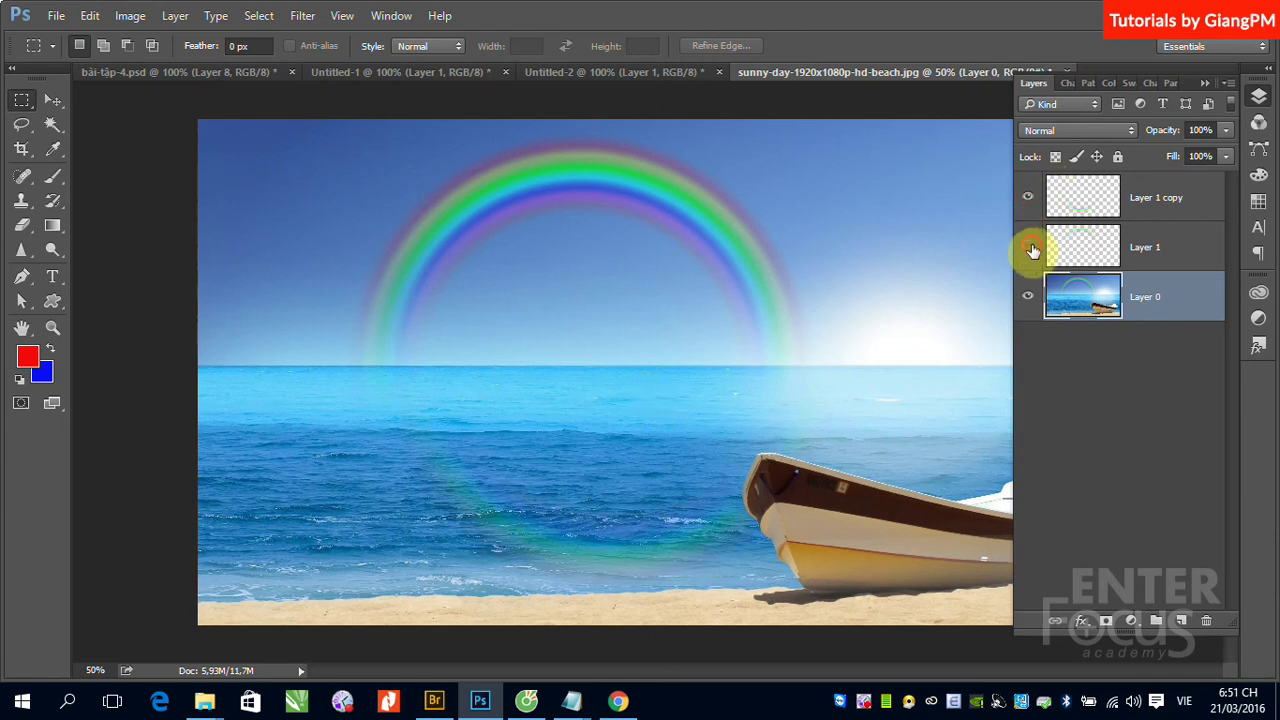